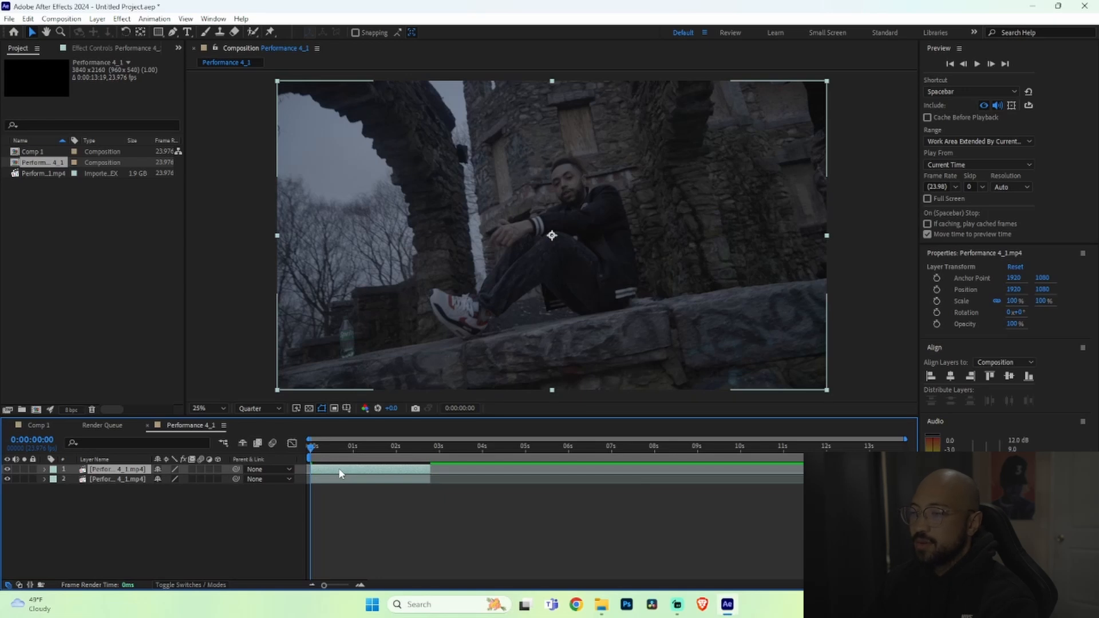
Step: Open the video layer and paint a Roto Brush selection over the seated man, adding his head
double_click(593, 226)
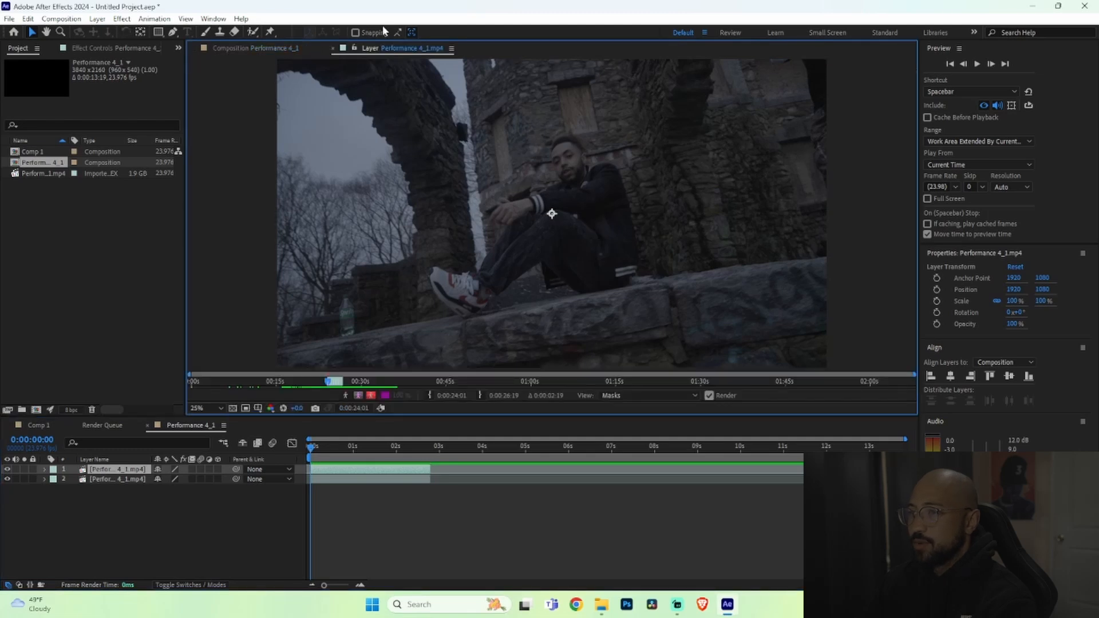
left_click(254, 33)
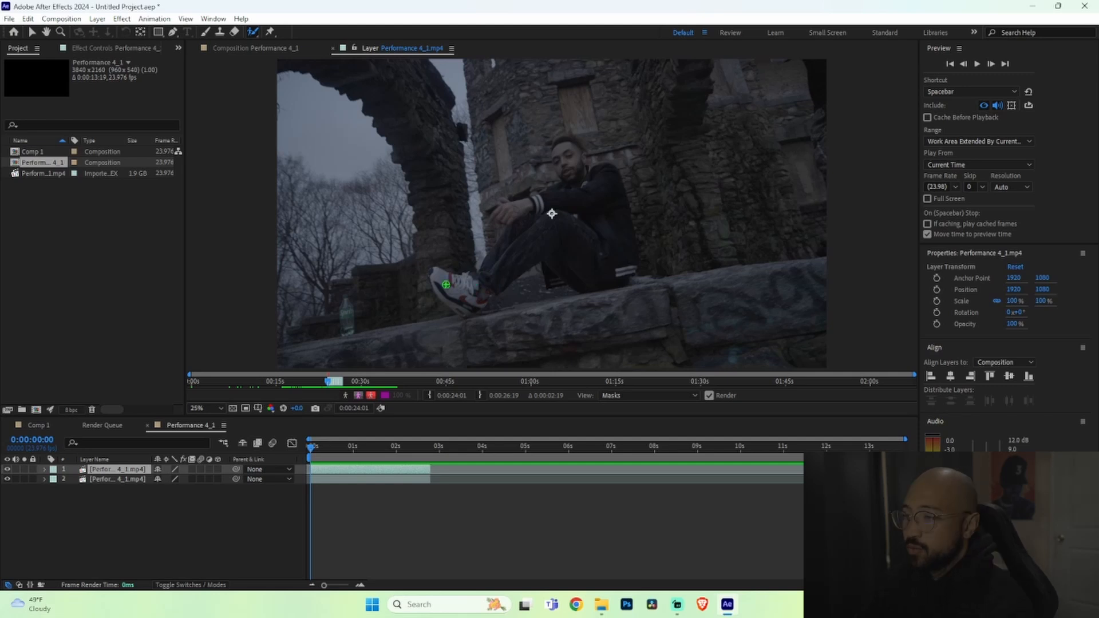
mouse_move(437, 268)
left_mouse_down()
mouse_move(463, 294)
mouse_move(479, 286)
mouse_move(462, 299)
mouse_move(482, 291)
mouse_move(522, 216)
mouse_move(508, 212)
mouse_move(571, 189)
mouse_move(576, 162)
mouse_move(562, 149)
mouse_move(595, 150)
mouse_move(559, 147)
left_mouse_up()
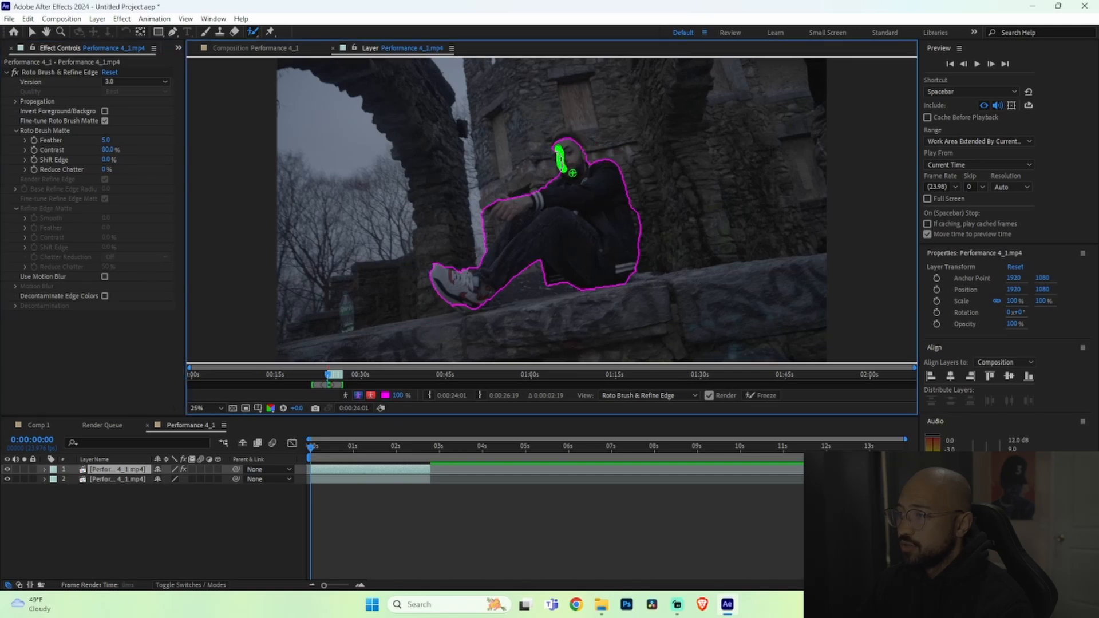
left_click_drag(564, 139, 580, 139)
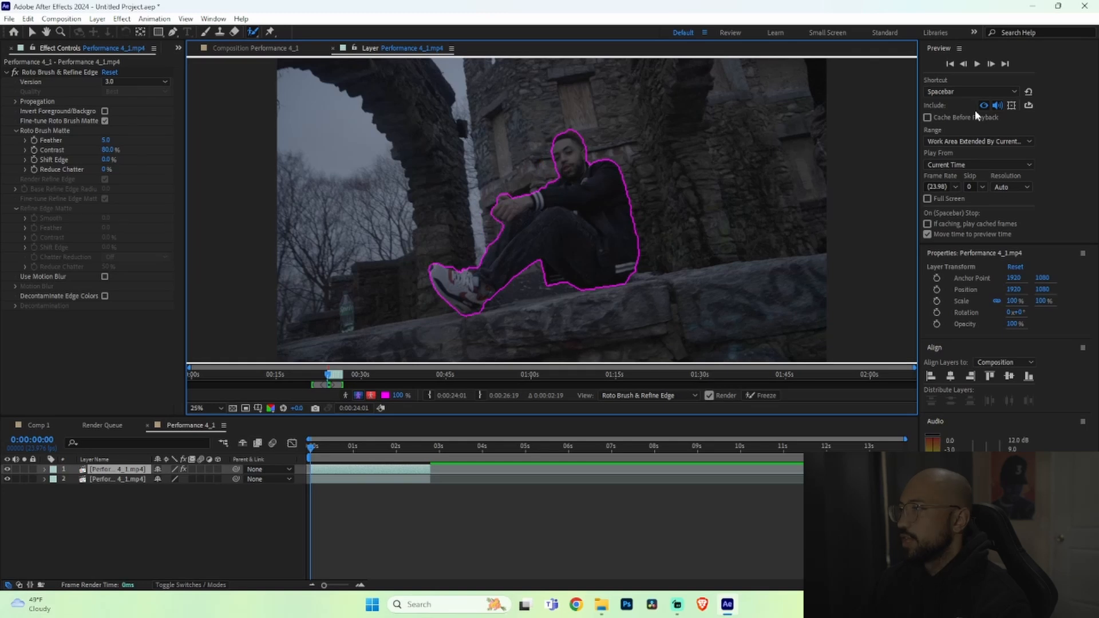
Step: Step forward through the frames and add a Roto Brush stroke to include the man's foot
left_click(992, 64)
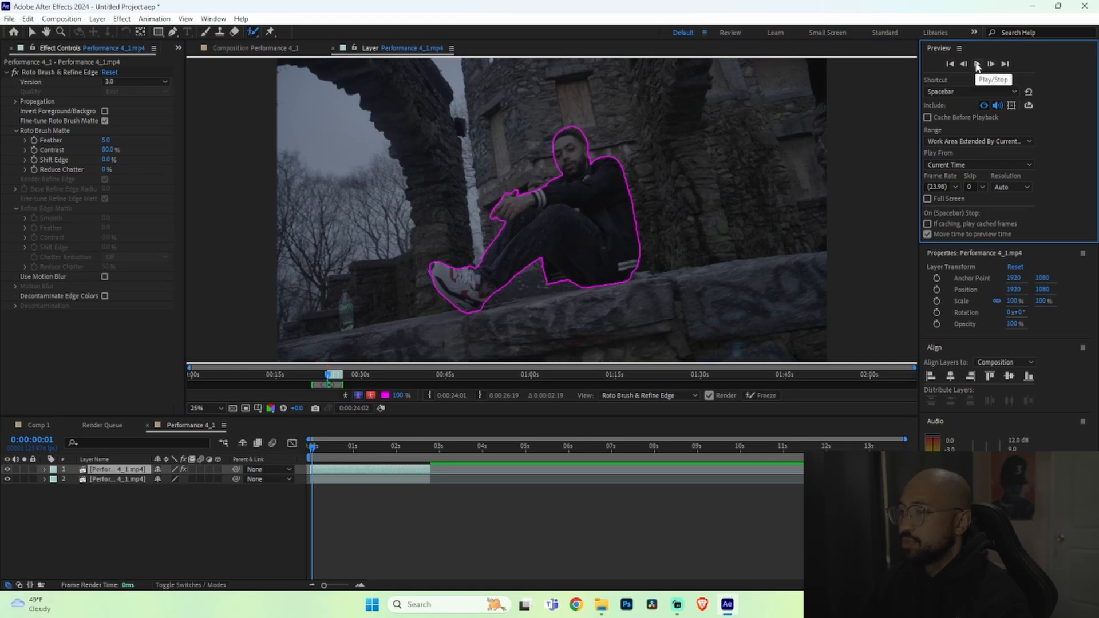
left_click(977, 64)
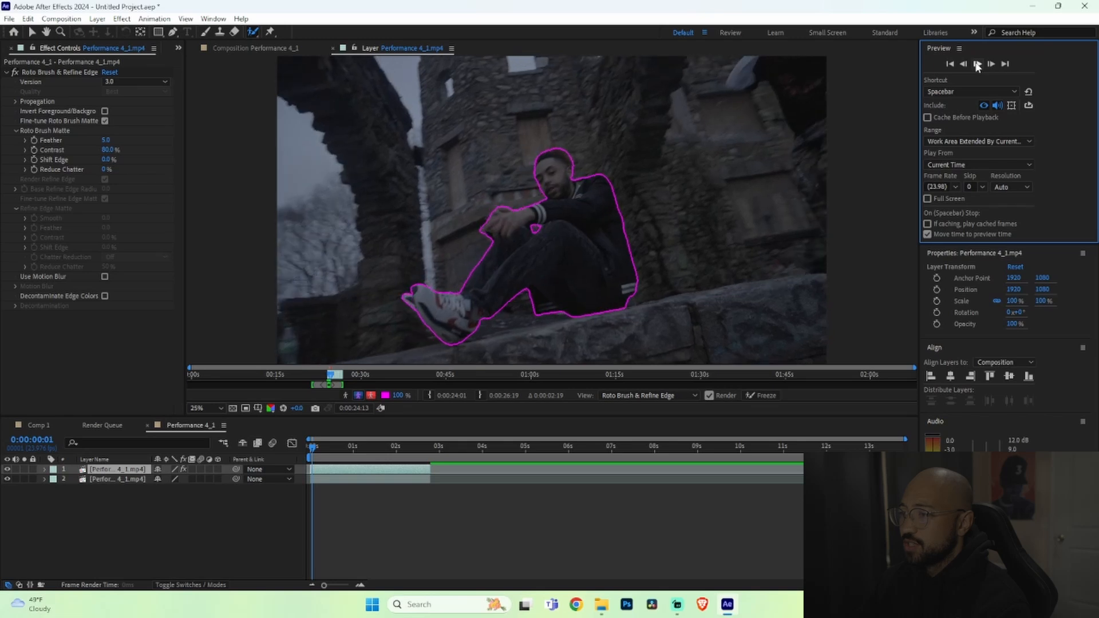
left_click(977, 65)
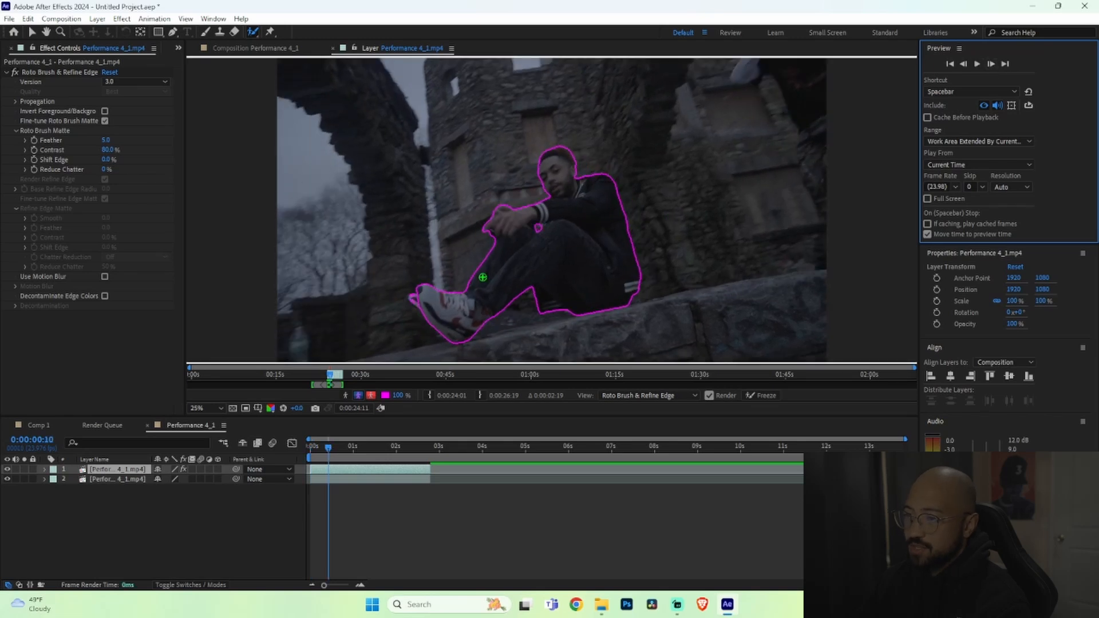
left_click_drag(414, 301, 459, 308)
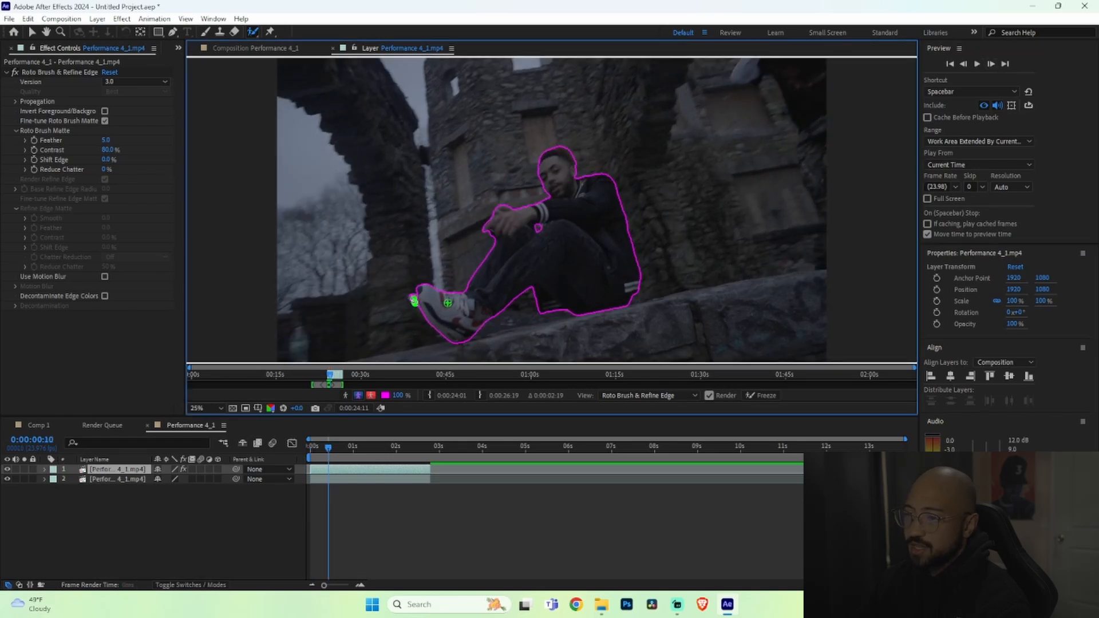
Step: Move a few frames ahead and back, then add a stroke to include the shoe tip
left_click(990, 64)
left_click(978, 65)
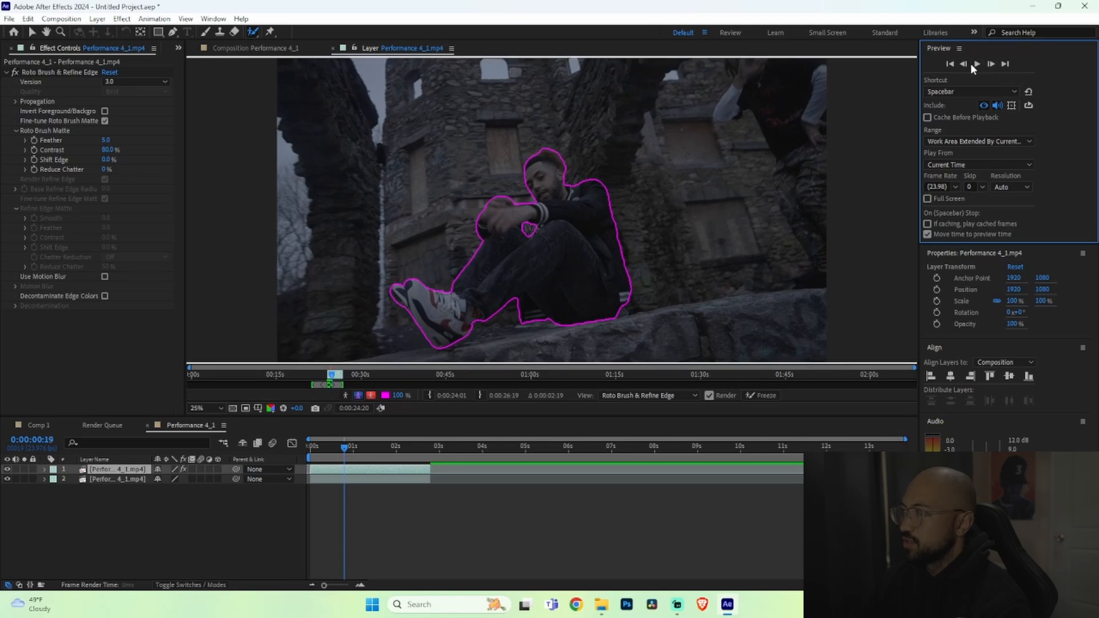
left_click(966, 64)
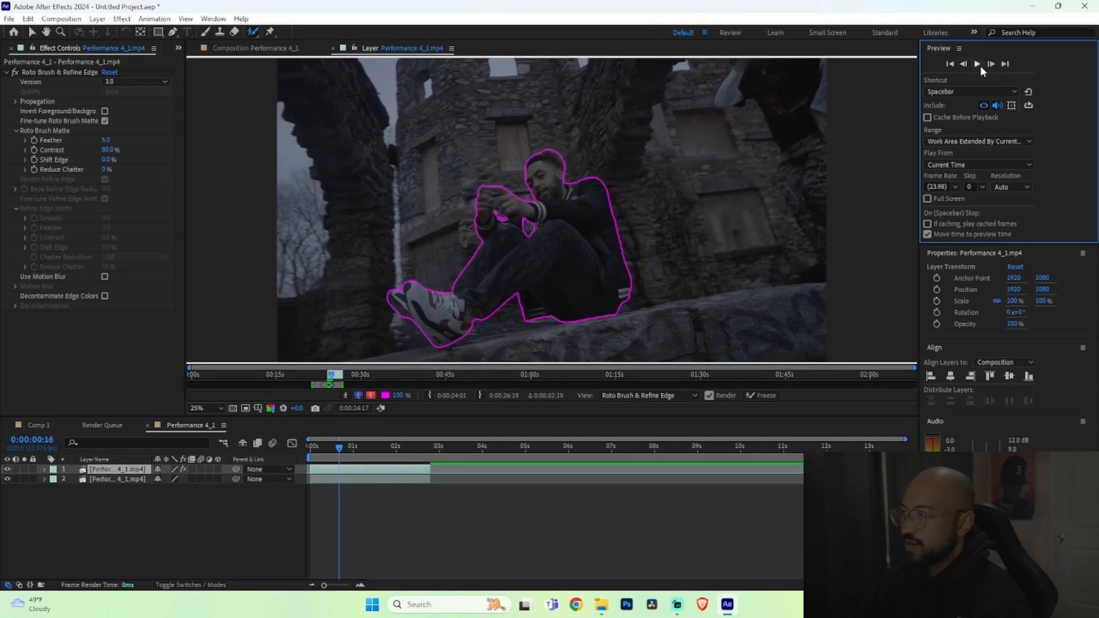
left_click_drag(411, 322, 400, 309)
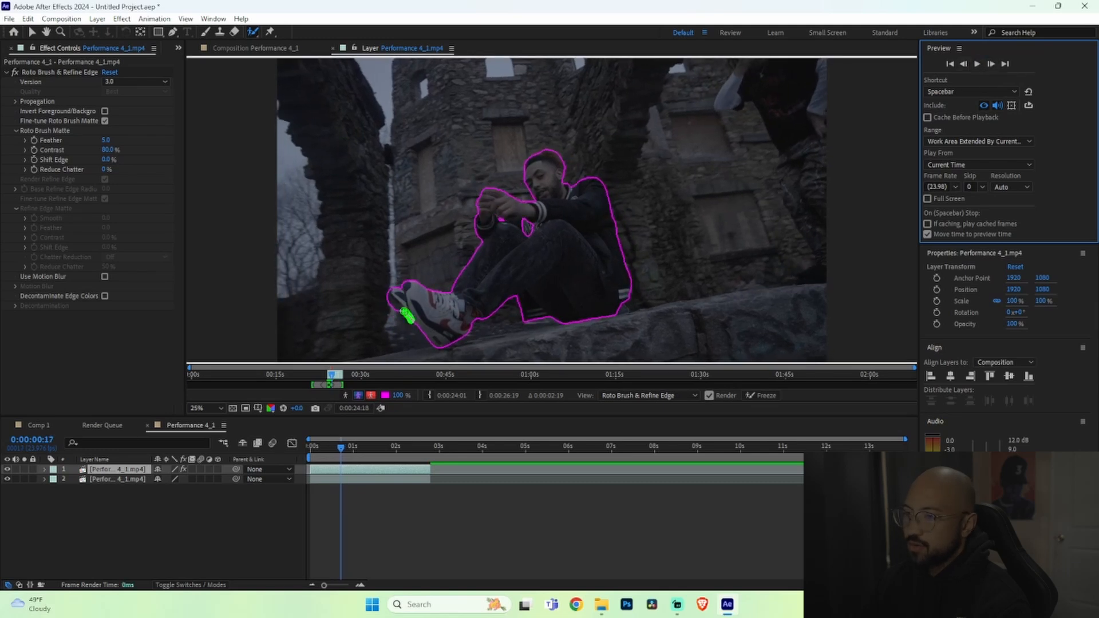
Step: Preview the propagated matte and freeze the Roto Brush propagation
key("space")
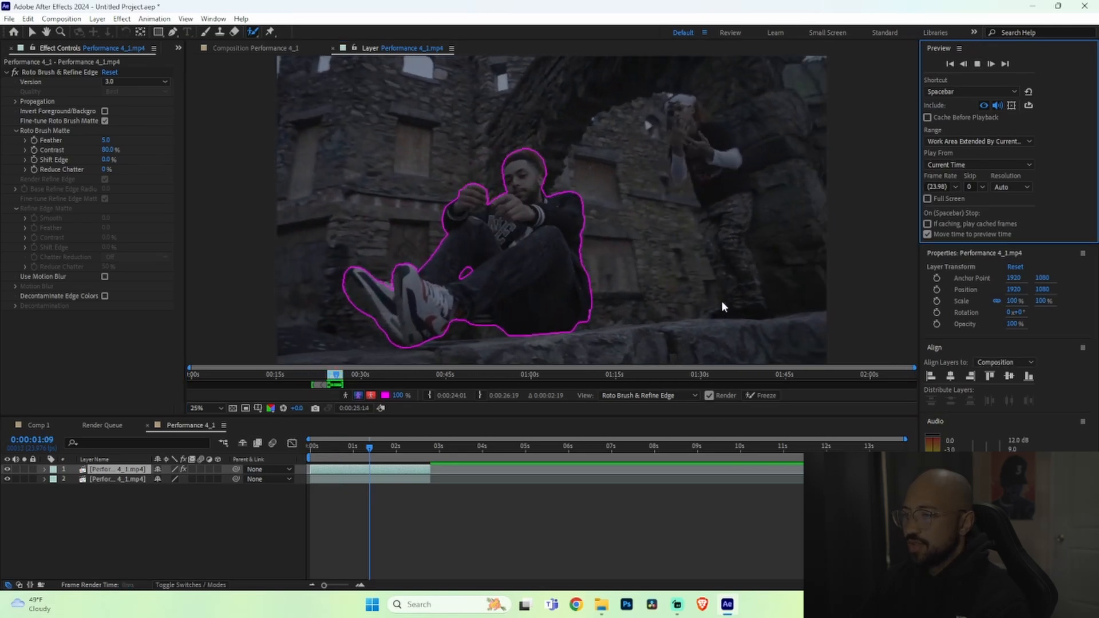
key("space")
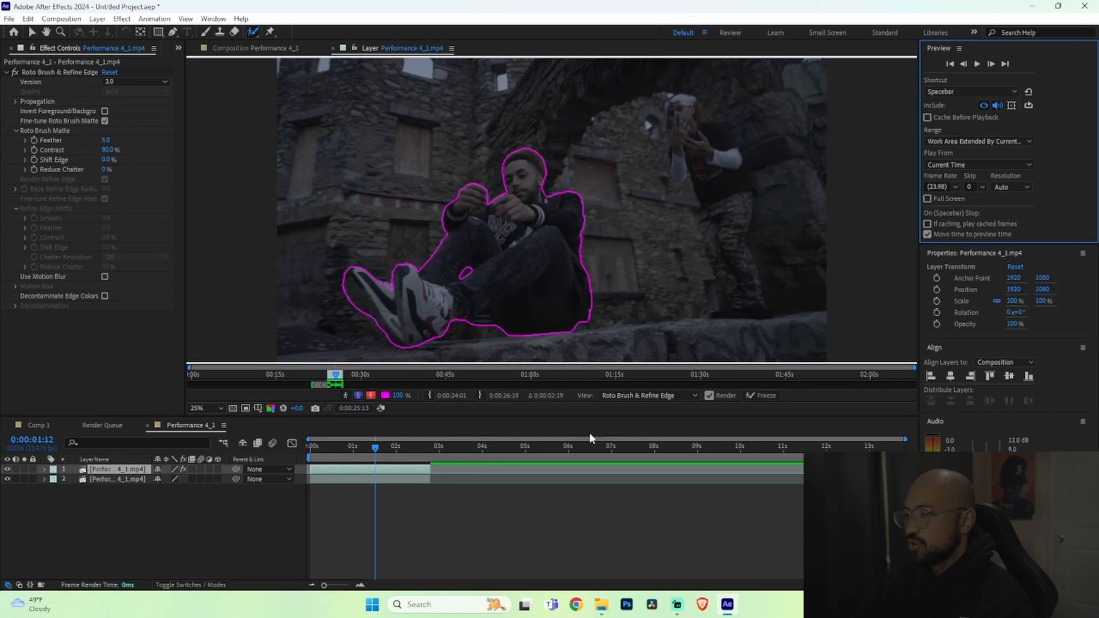
left_click(764, 397)
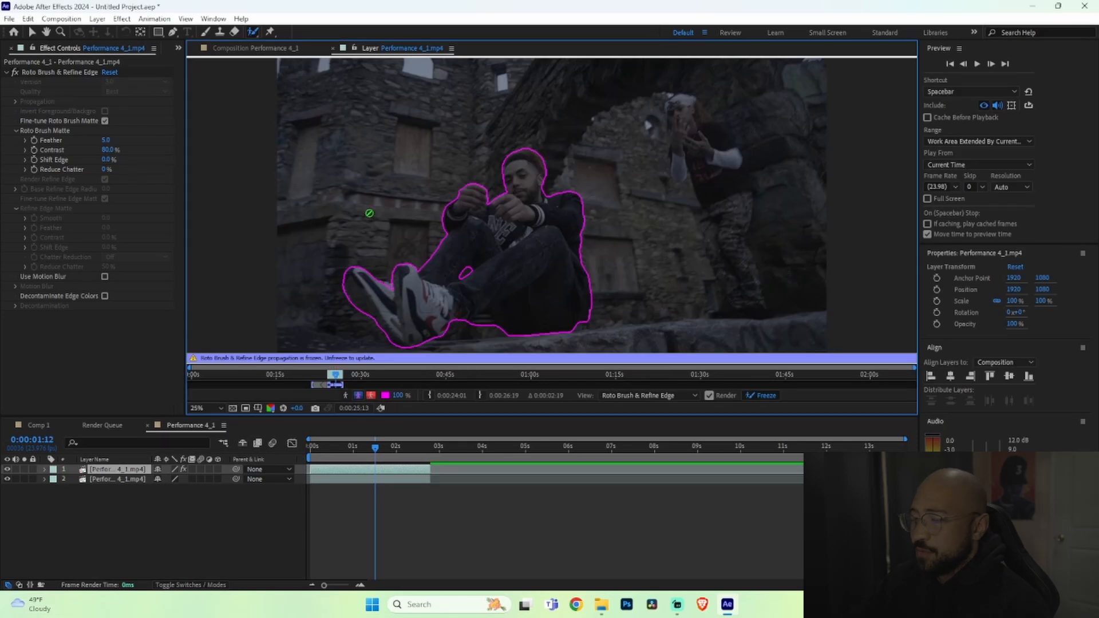
Step: Return to the composition, duplicate the roto-brushed layer and select the second copy
left_click(333, 49)
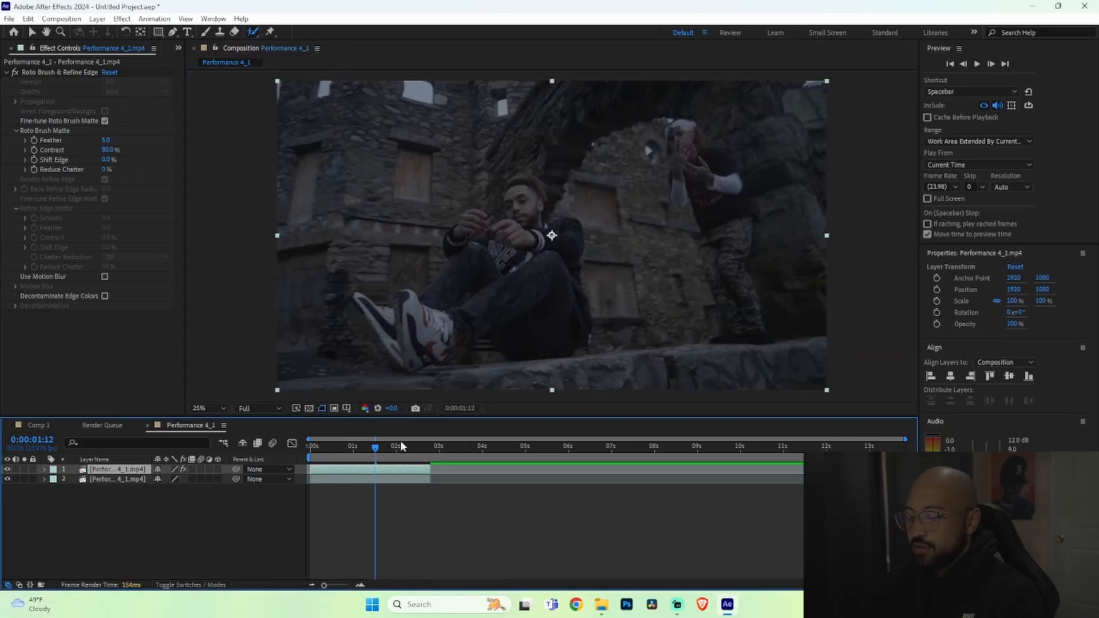
key("ctrl+d")
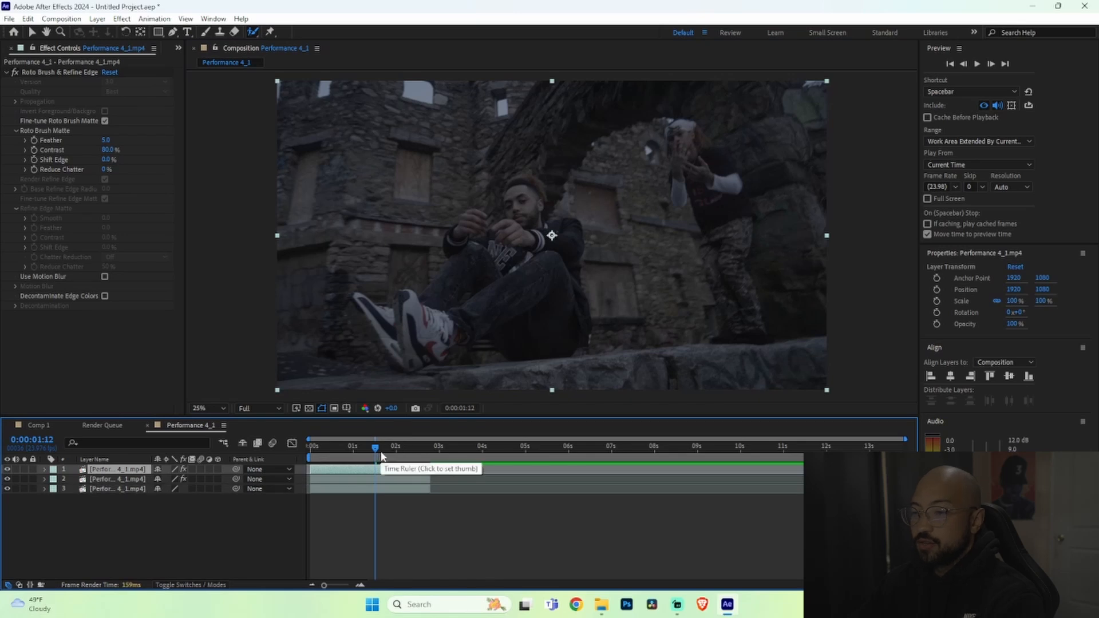
left_click(375, 482)
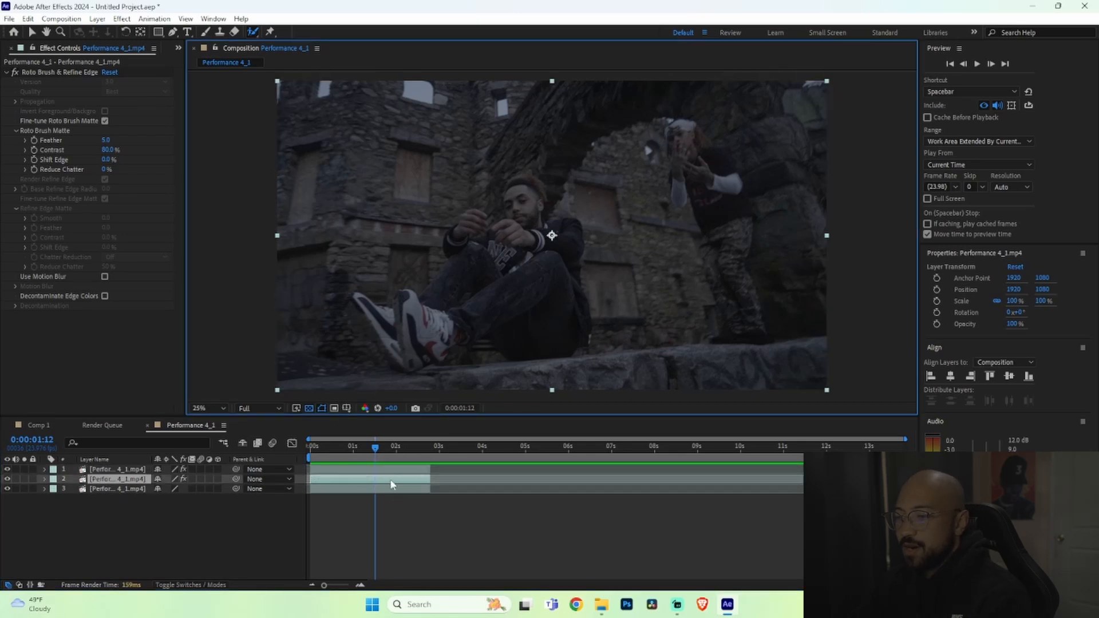
Step: Open the duplicate layer, invert foreground/background in Roto Brush, freeze it, and return to the composition
double_click(439, 249)
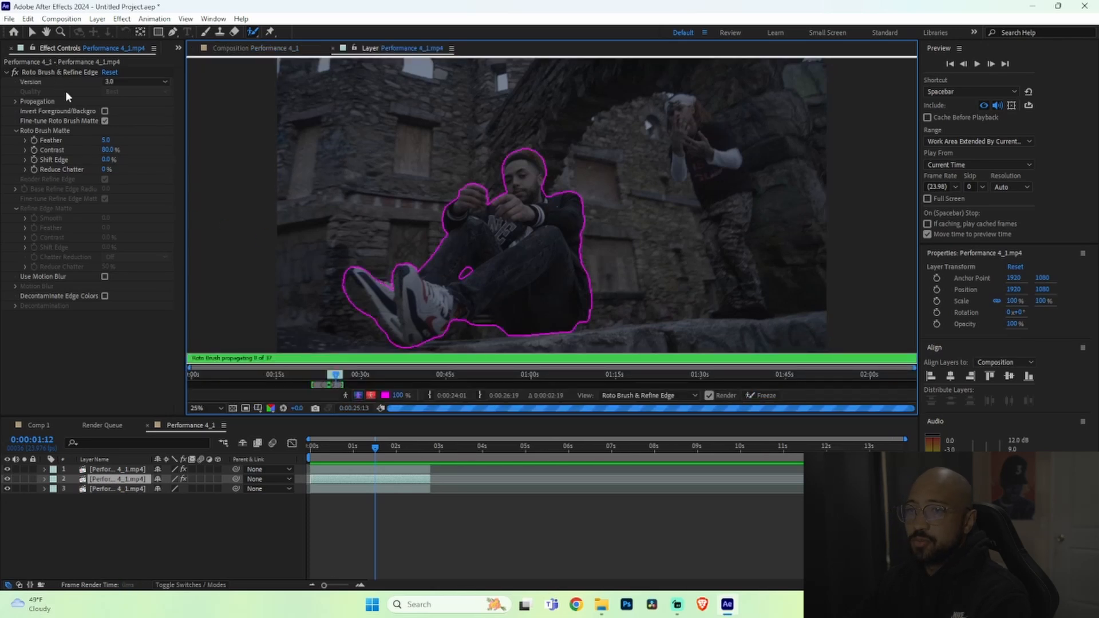
left_click(105, 111)
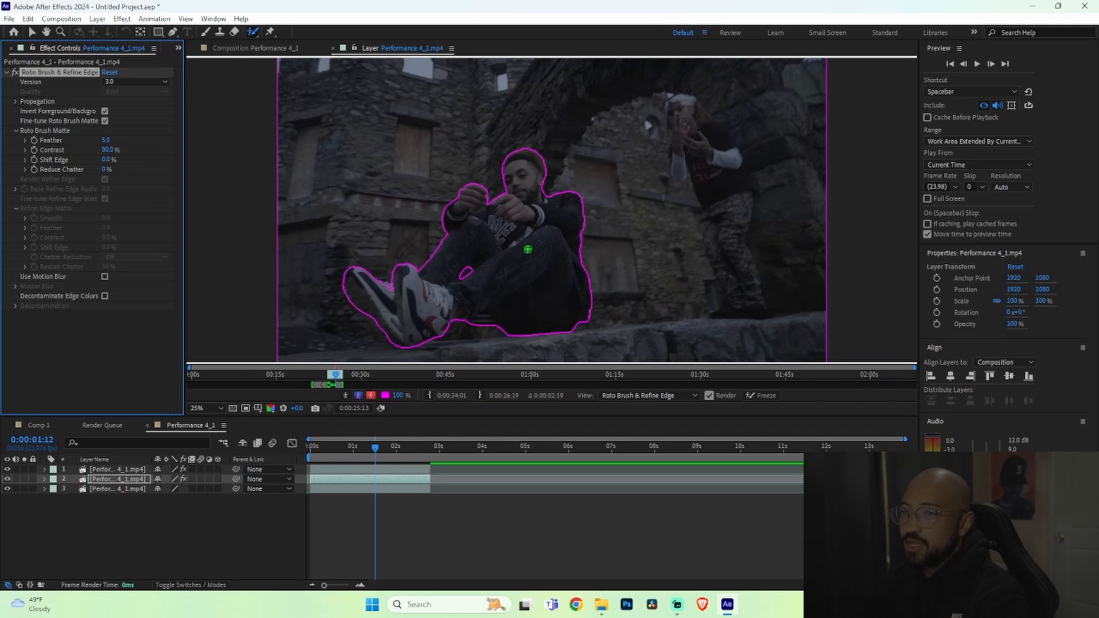
left_click(762, 394)
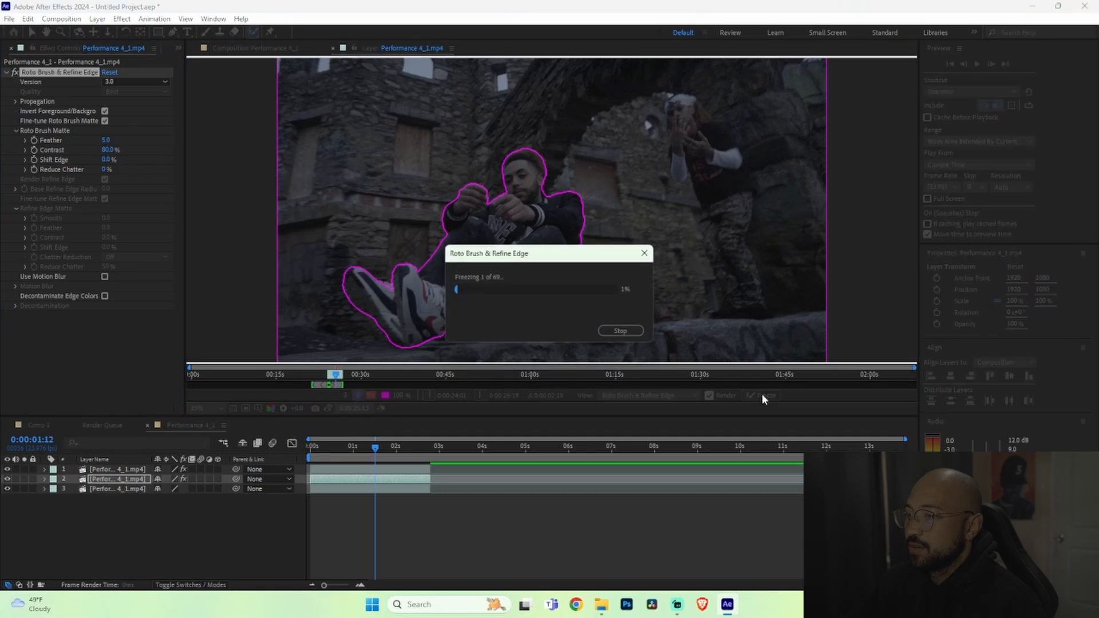
left_click(333, 49)
Step: Toggle the visibility of each layer to check the matted and inverted results
left_click_drag(7, 489, 7, 462)
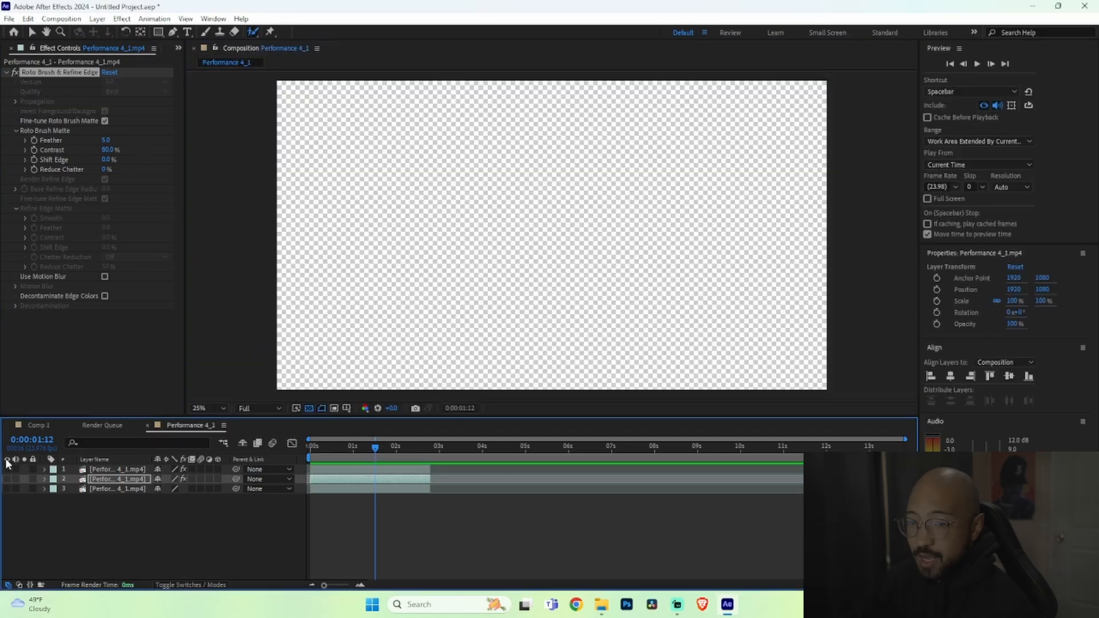
left_click(7, 490)
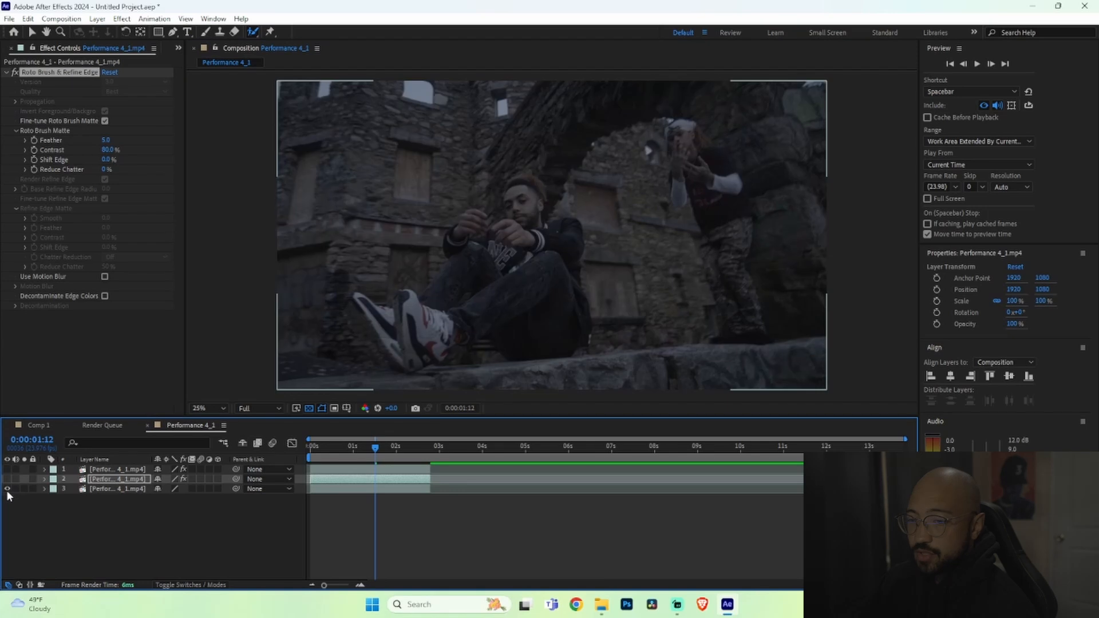
left_click(7, 480)
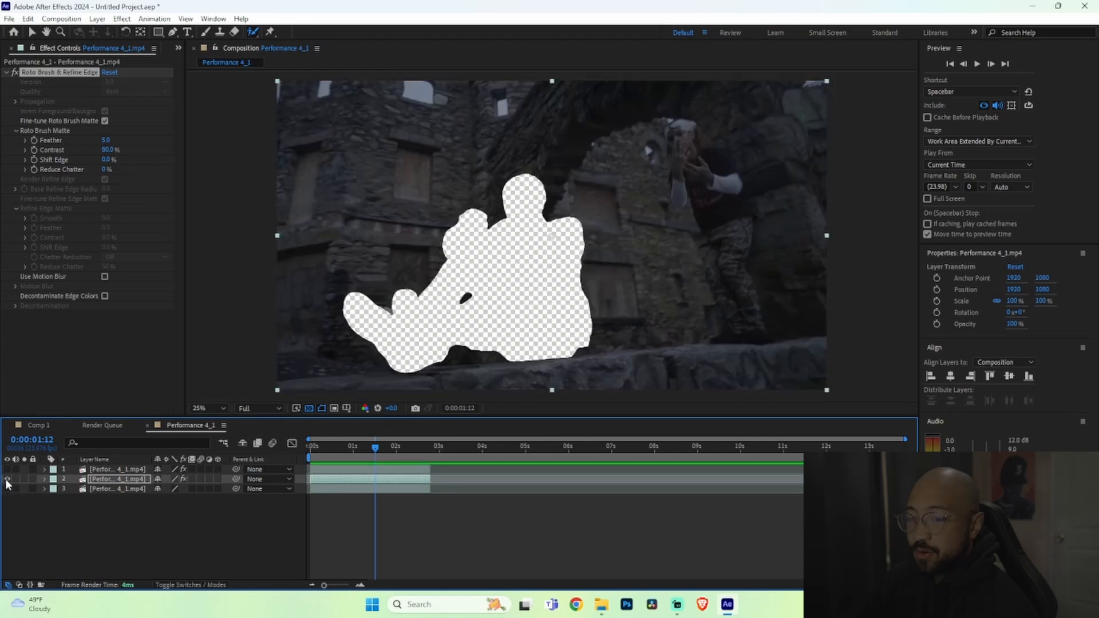
left_click(7, 469)
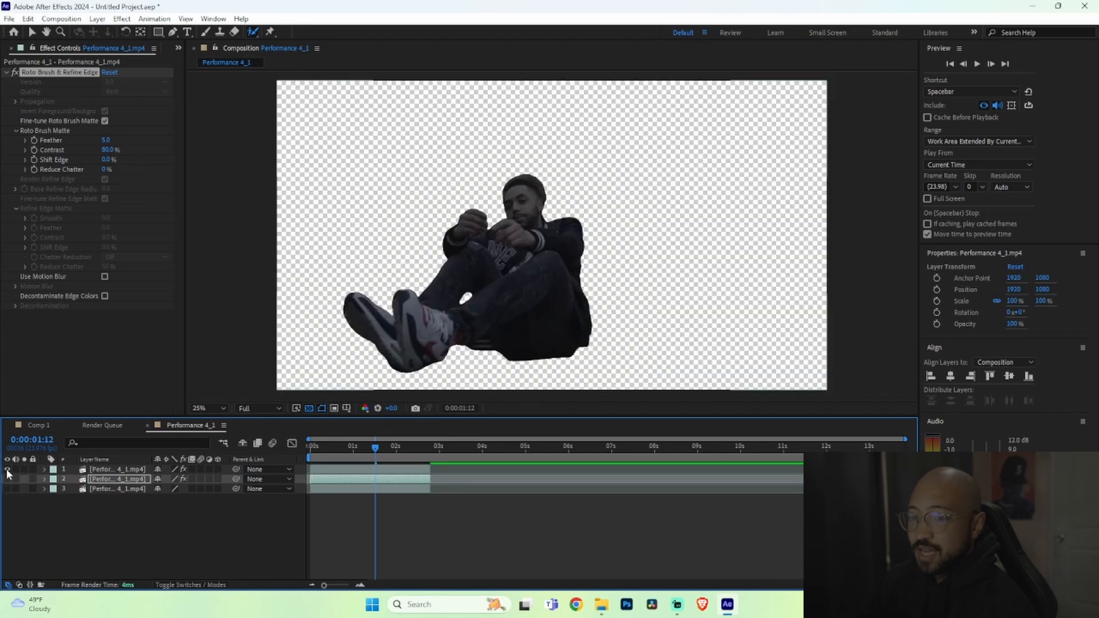
left_click(6, 470, "alt")
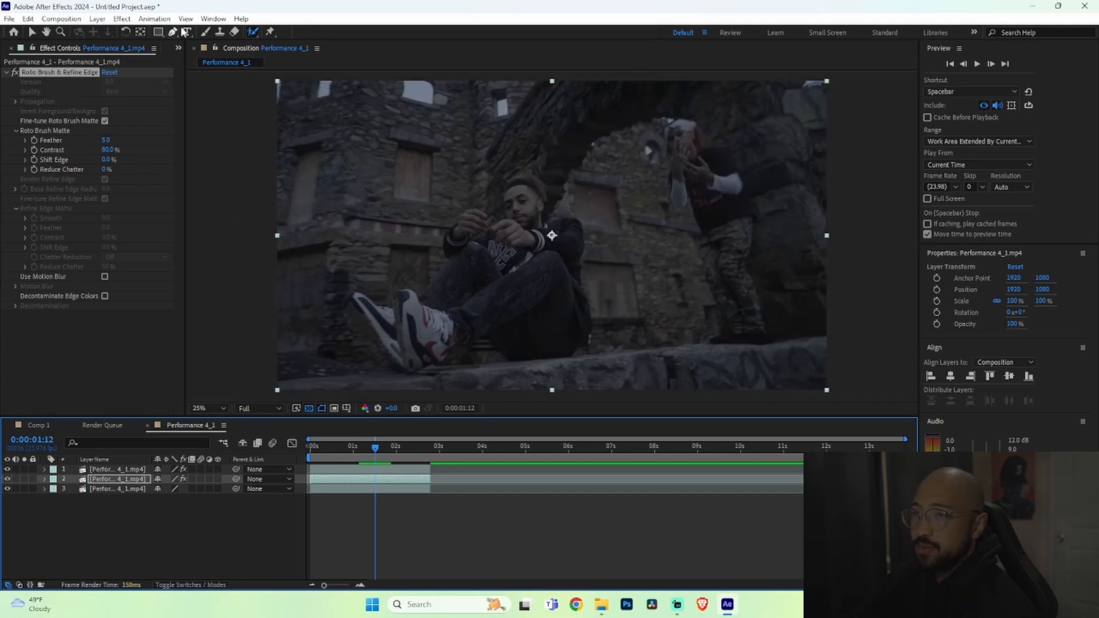
Step: Open the Content-Aware Fill panel
left_click(221, 20)
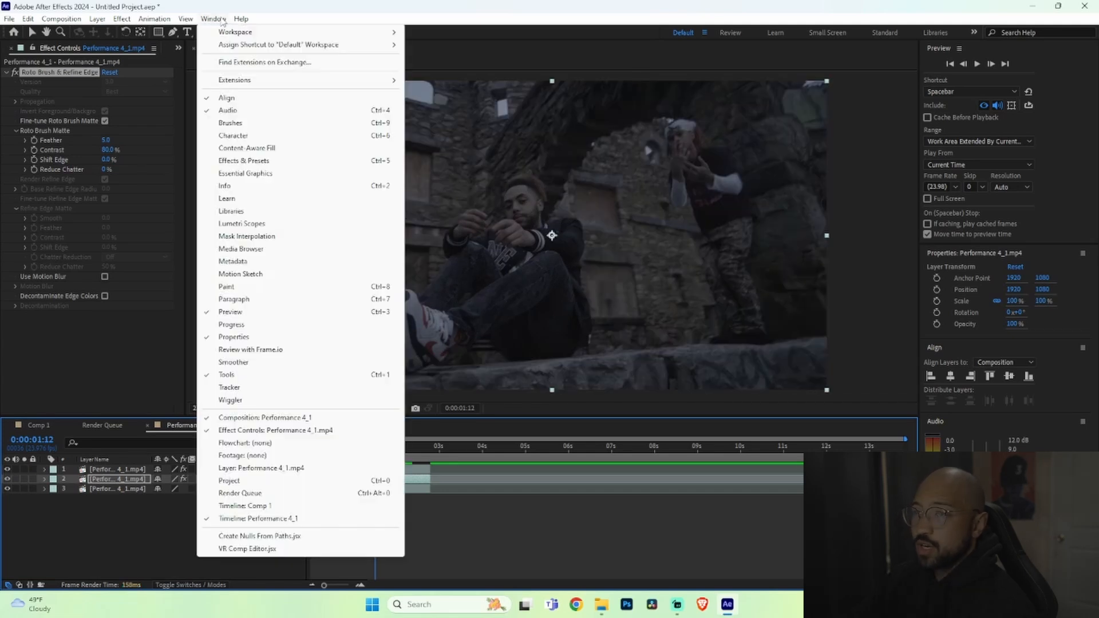
left_click(258, 150)
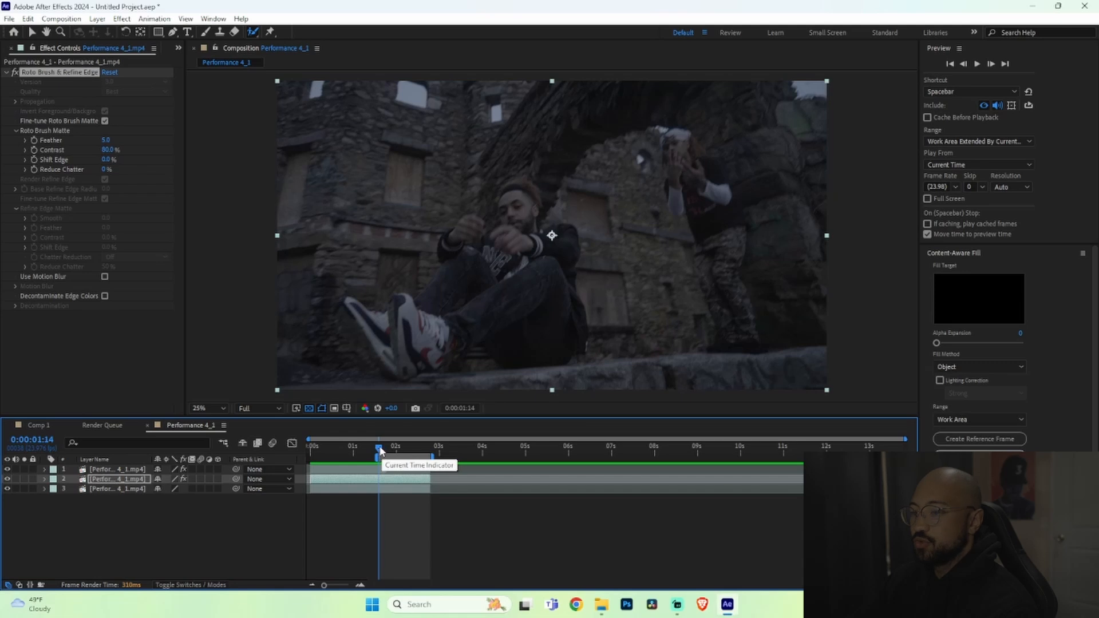
Step: Set the work area from 0:00:00:07 to 0:00:01:19
left_click(332, 453)
left_click_drag(332, 454, 323, 451)
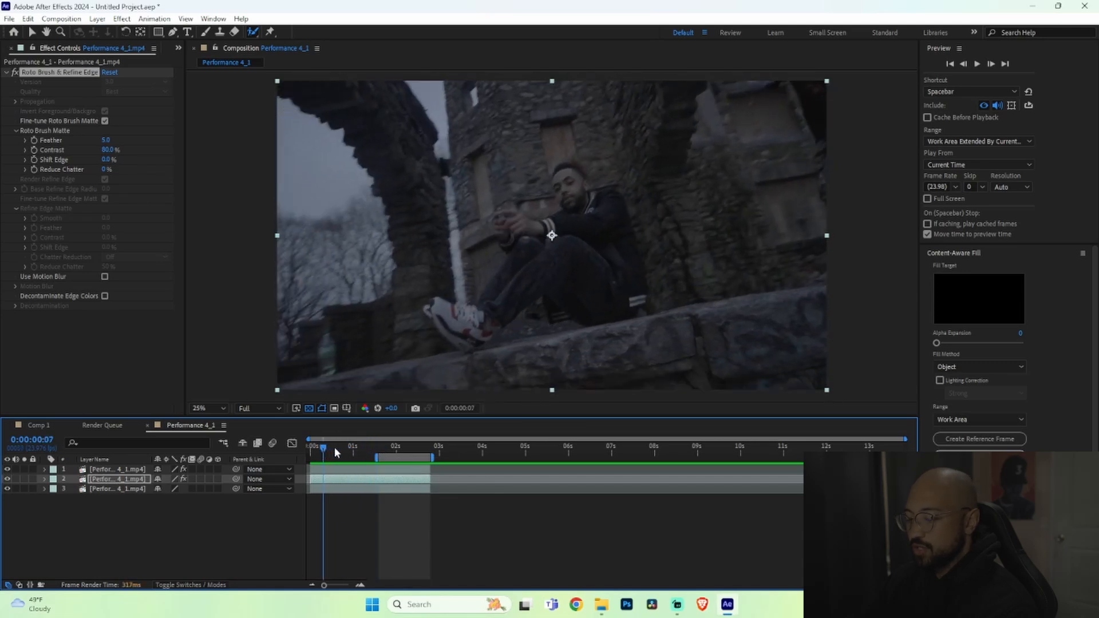
key("b")
left_click_drag(355, 447, 387, 451)
key("n")
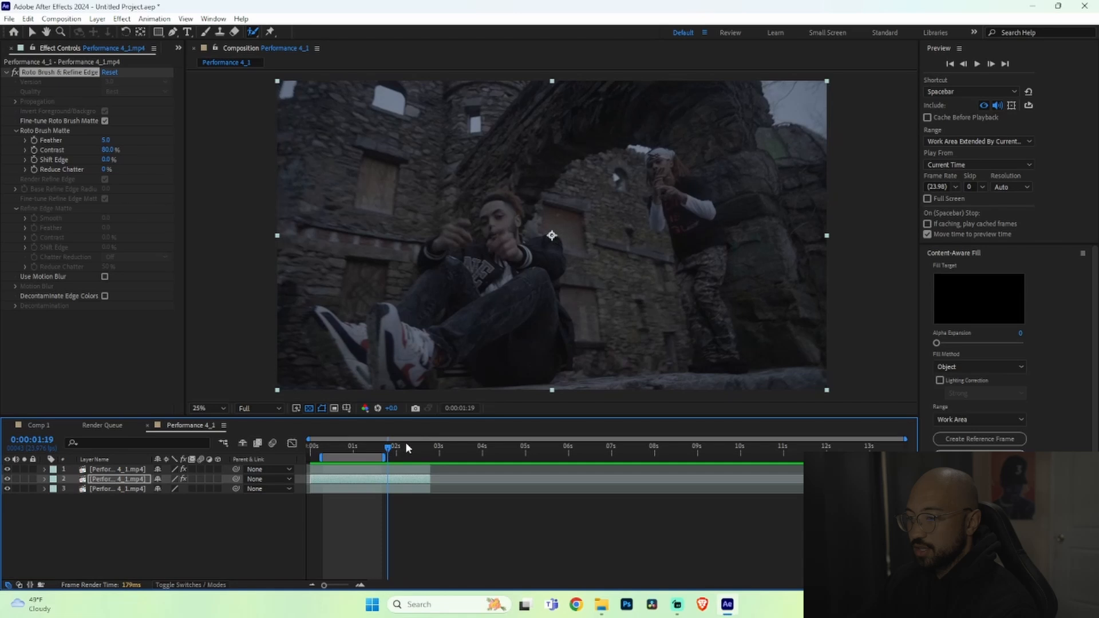
Step: Set the work area from 0:00:01:19 to 0:00:01:22
key("b")
mouse_move(388, 450)
left_mouse_down()
mouse_move(431, 450)
mouse_move(393, 450)
left_mouse_up()
key("n")
Step: Generate a Content-Aware Fill using the Surface fill method with Alpha Expansion set to 64
left_click(974, 367)
left_click(949, 352)
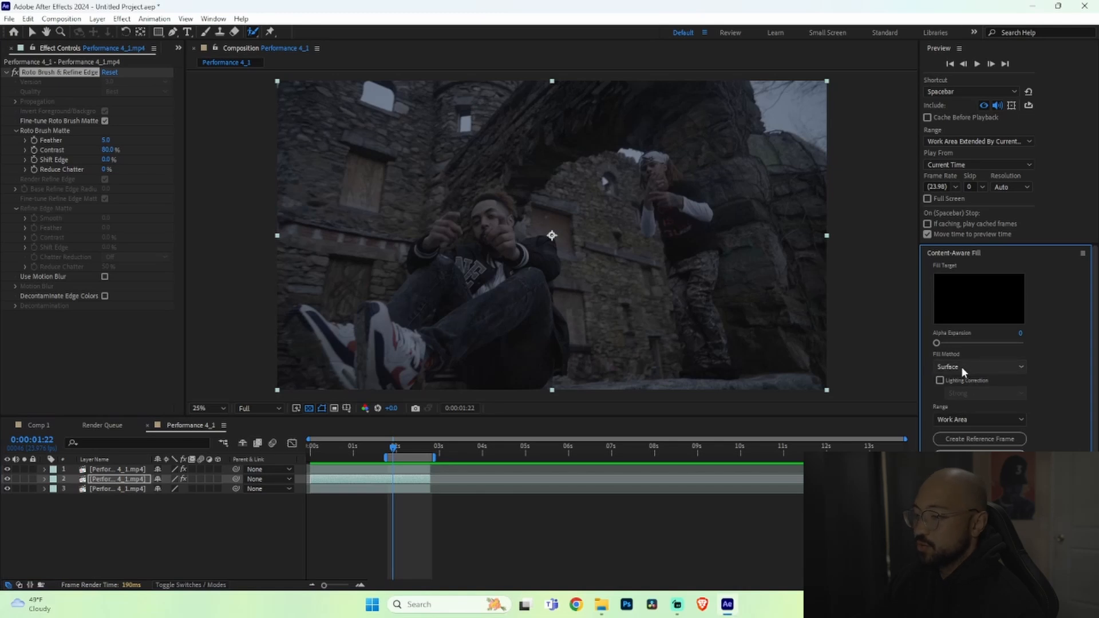
left_click_drag(1022, 351, 1032, 348)
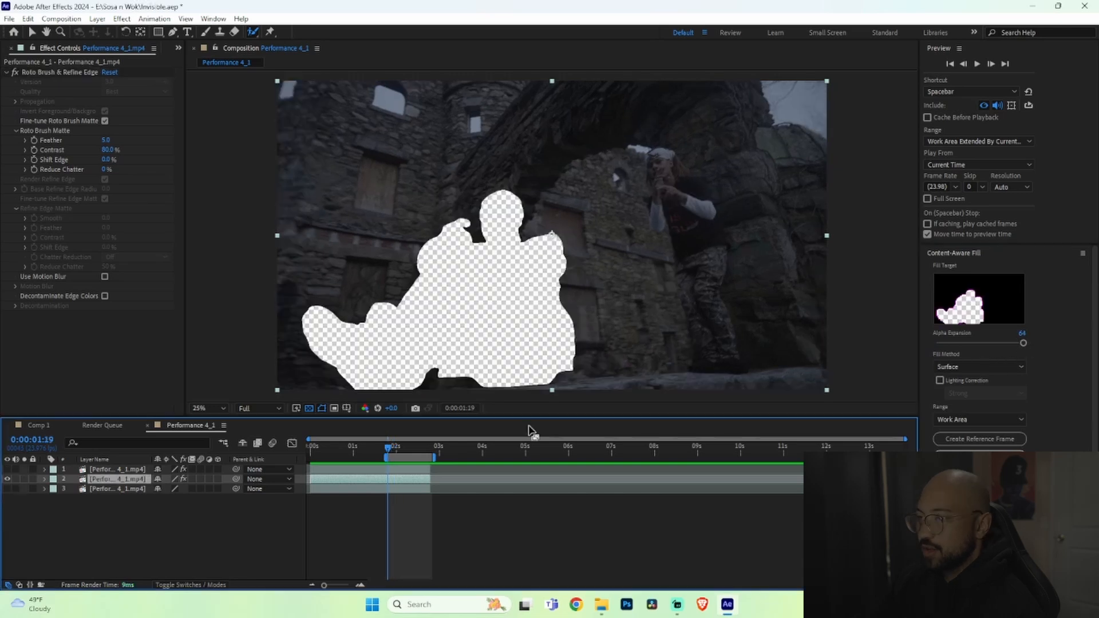
left_click(979, 456)
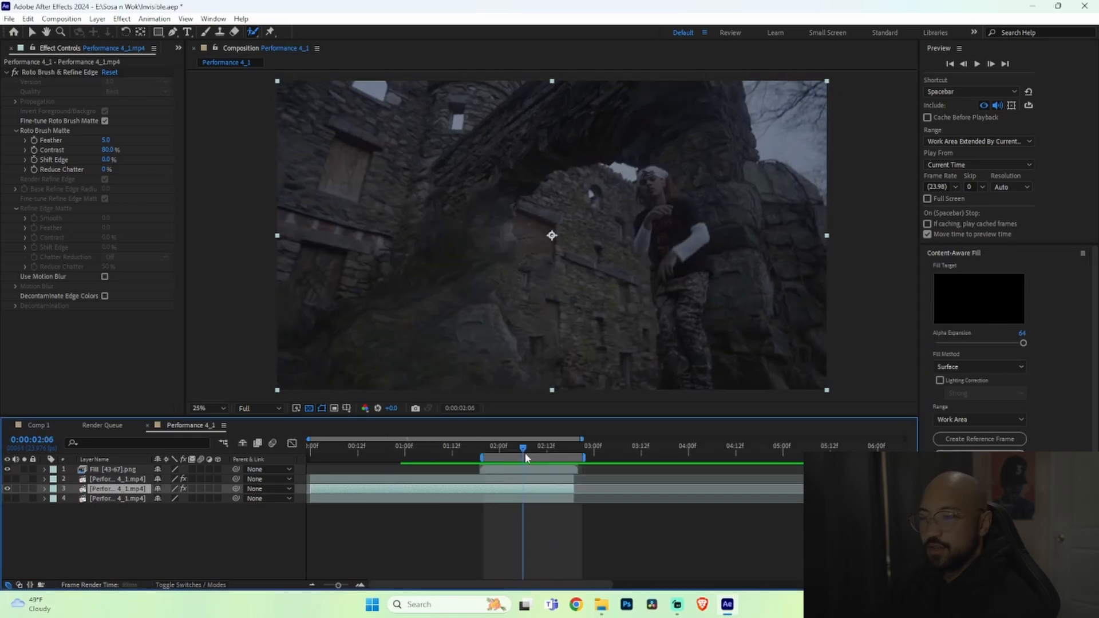
Step: Show the bottom layer and move the generated fill layer below the top roto-brushed layer
left_click_drag(524, 452, 496, 450)
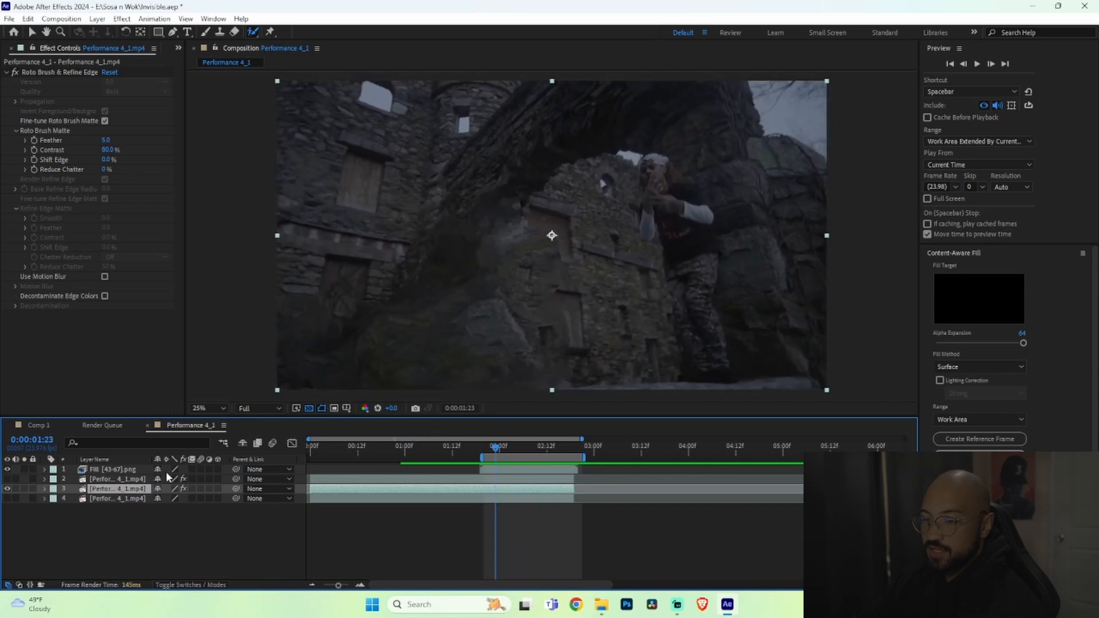
left_click(7, 498)
left_click(106, 469)
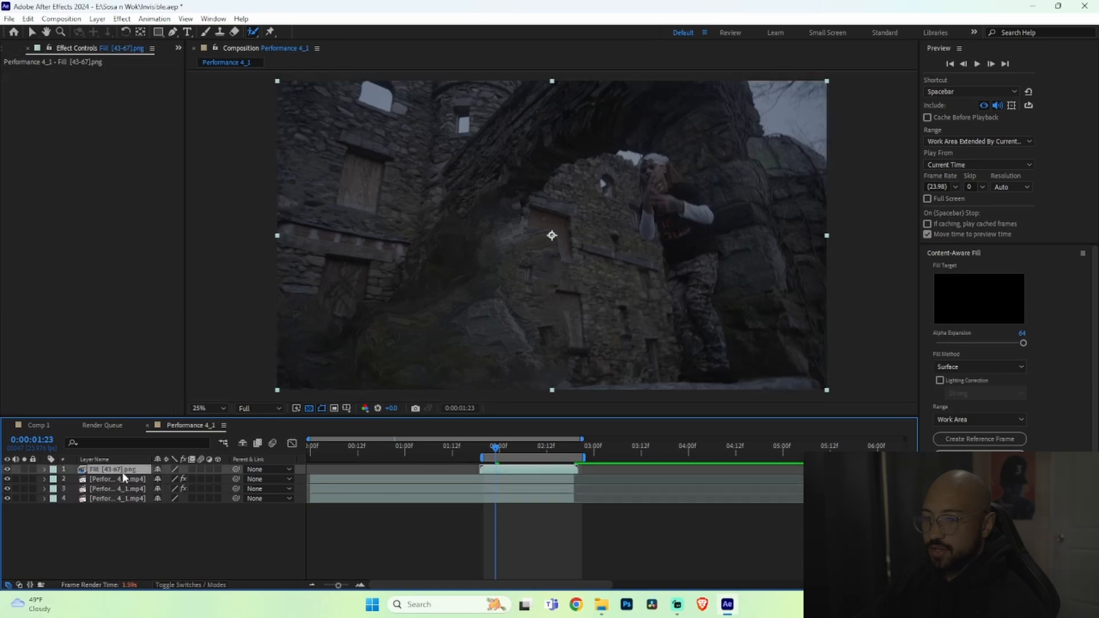
left_click_drag(125, 481, 124, 484)
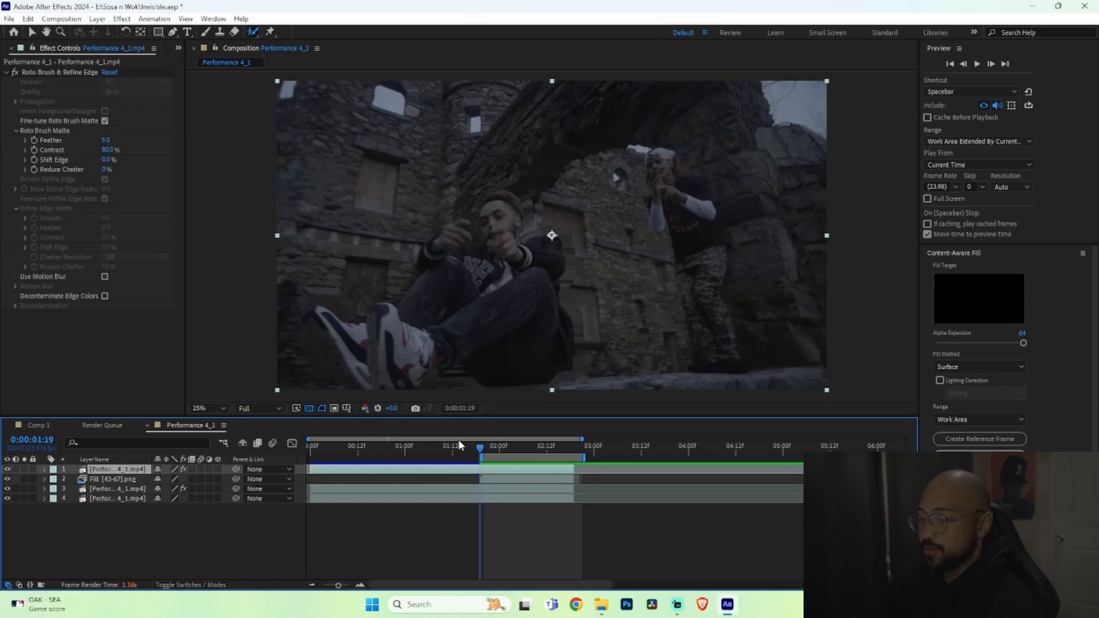
Step: Keyframe the top layer's opacity at 0:00:01:19 and set it to 0% at 0:00:02:18 to fade the man out
key("t")
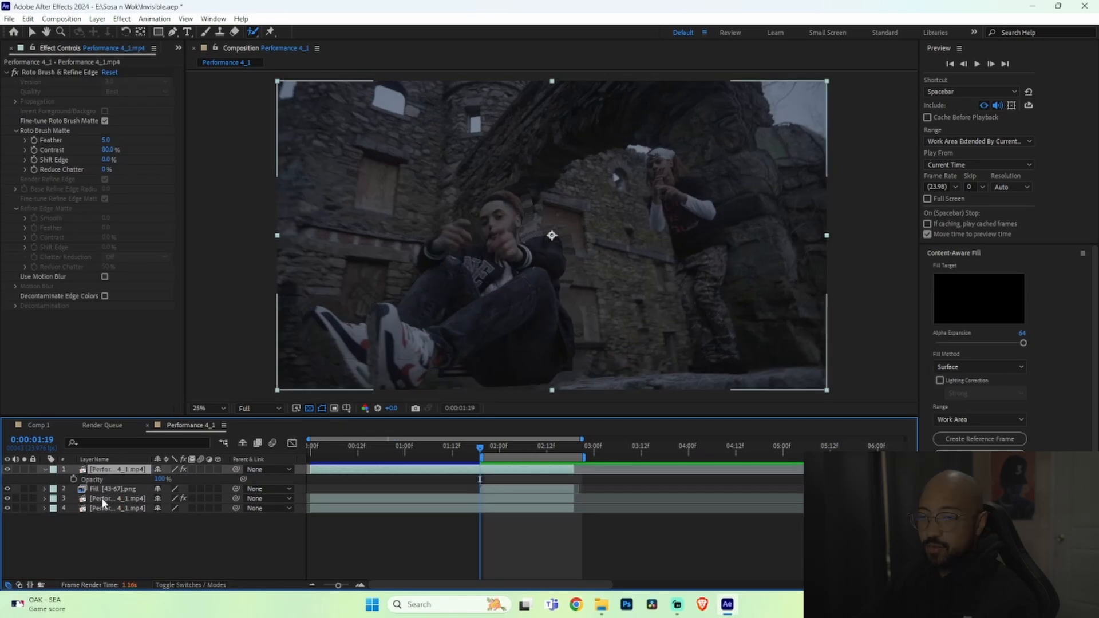
left_click(74, 479)
left_click_drag(483, 446, 570, 446)
left_click(161, 479)
type("0")
key("Return")
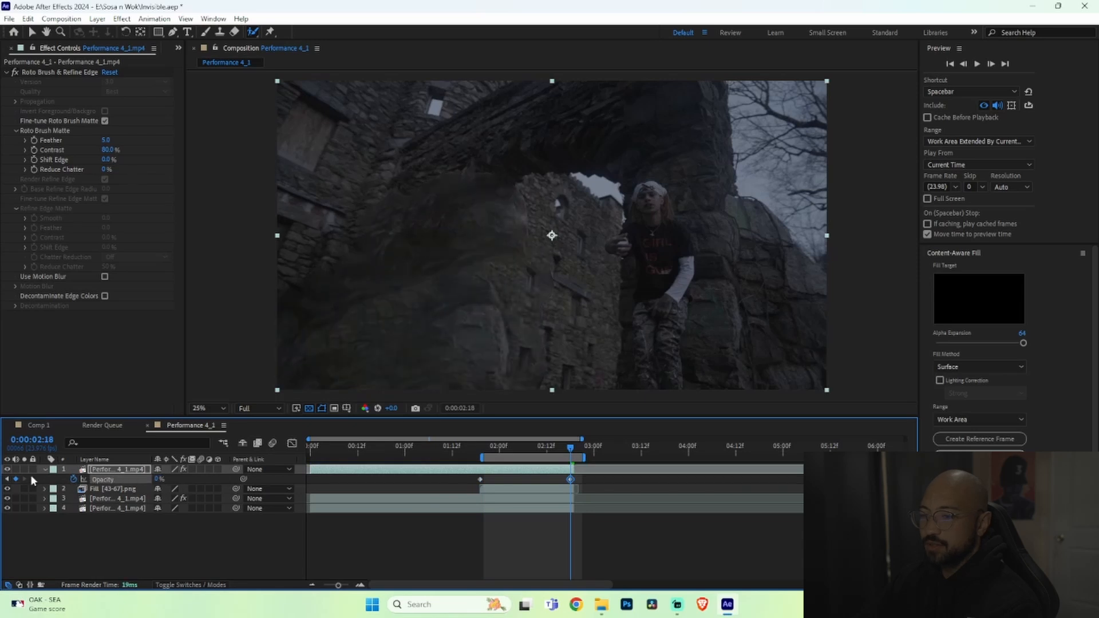
Step: Apply Easy Ease to the opacity keyframes and preview the fade
key("space")
left_click_drag(558, 481, 470, 475)
left_click(583, 478)
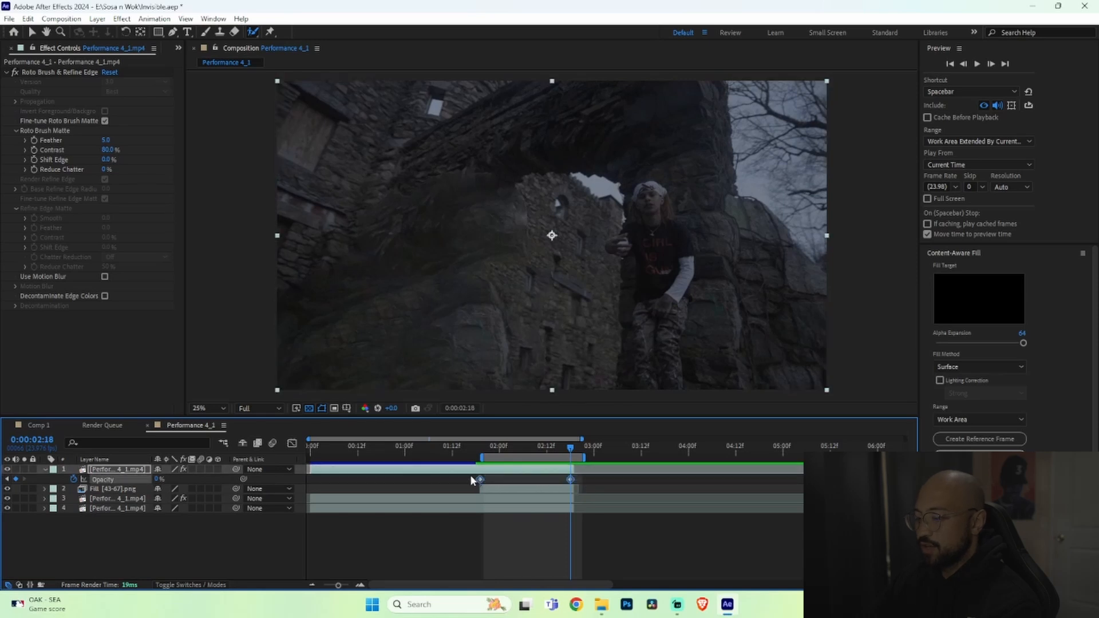
right_click(571, 479)
mouse_move(625, 475)
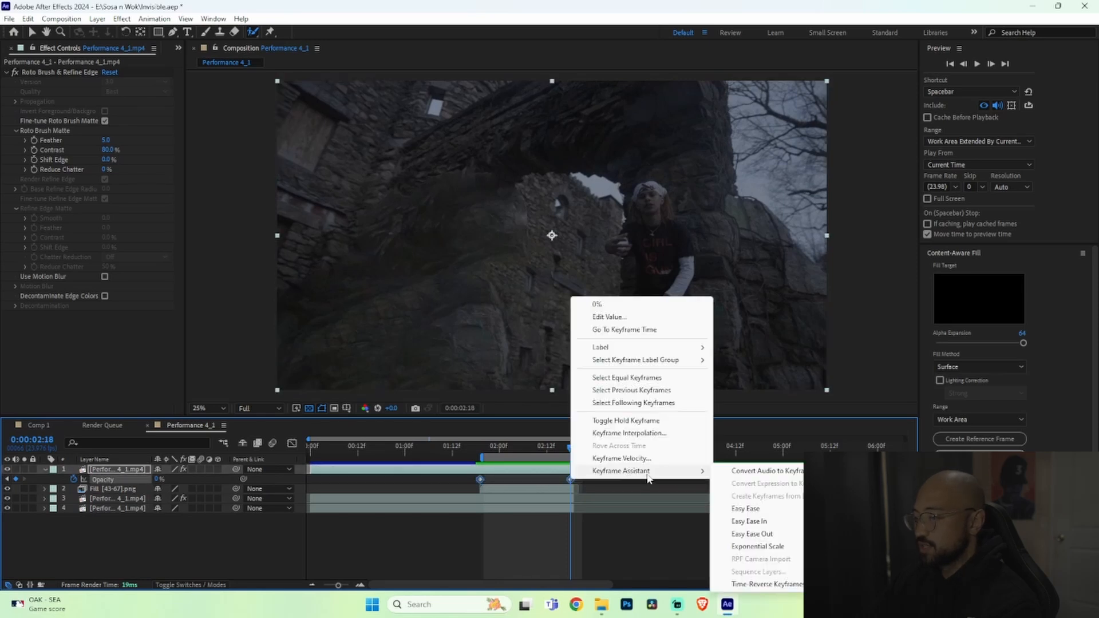
left_click(774, 512)
key("space")
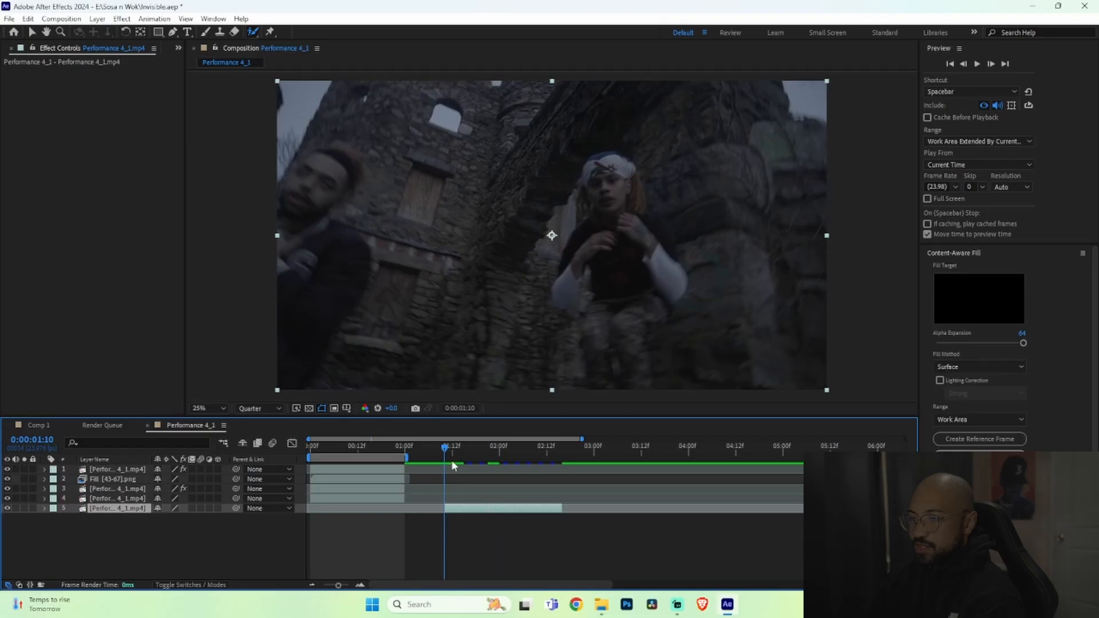
Step: Duplicate the new performance clip layer and freeze the duplicate on the frame at 0:00:01:10
mouse_move(452, 466)
left_mouse_down()
mouse_move(545, 465)
mouse_move(450, 465)
left_mouse_up()
key("g")
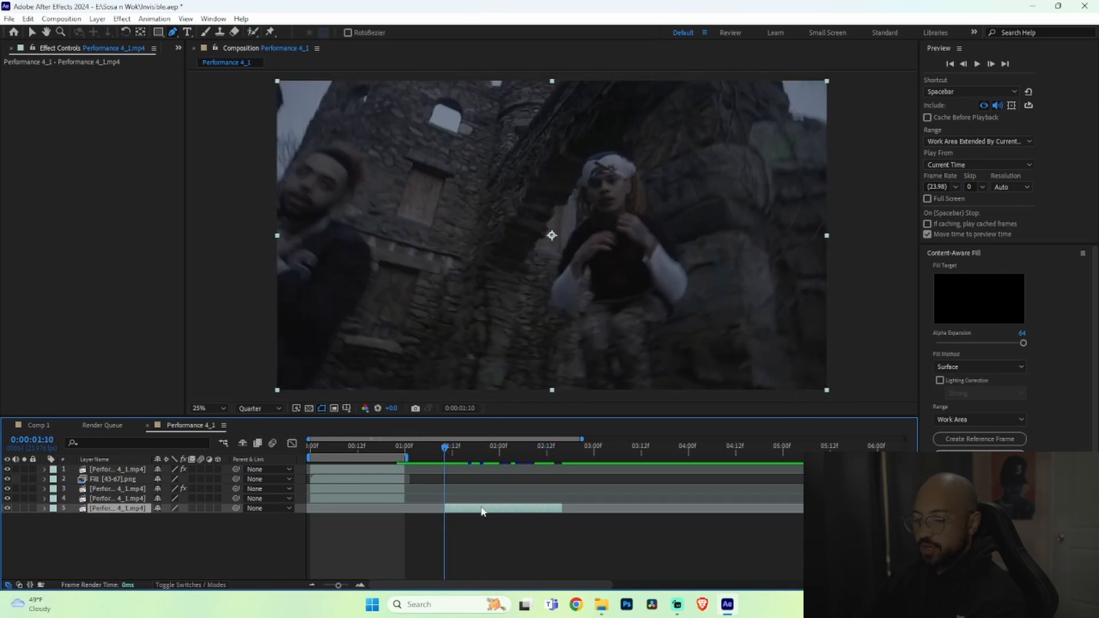
key("ctrl+d")
right_click(458, 513)
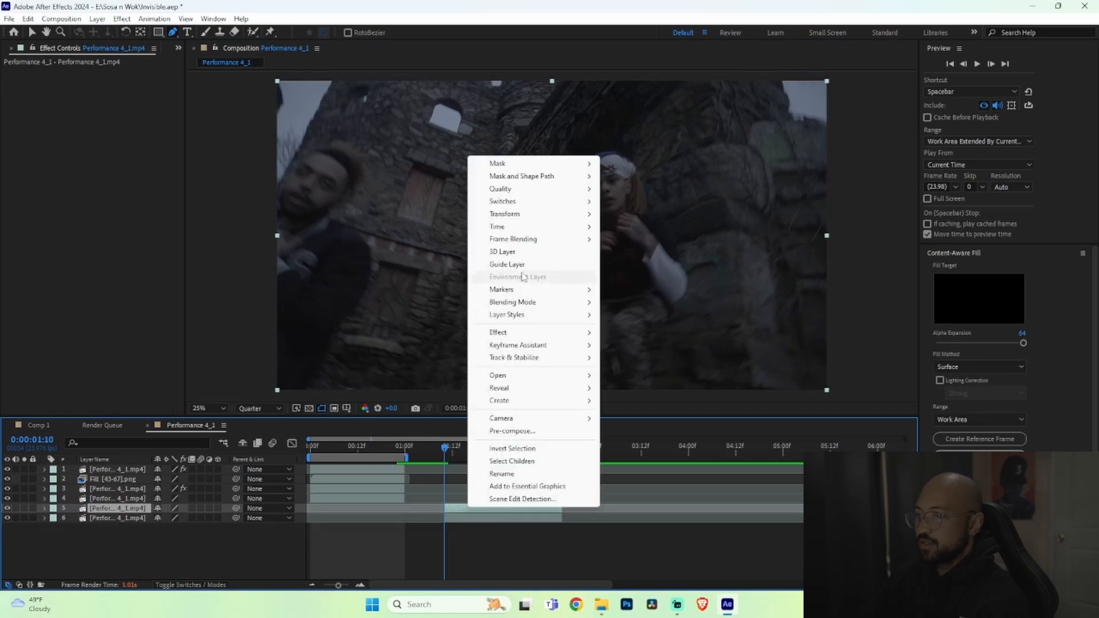
mouse_move(512, 227)
left_click(647, 265)
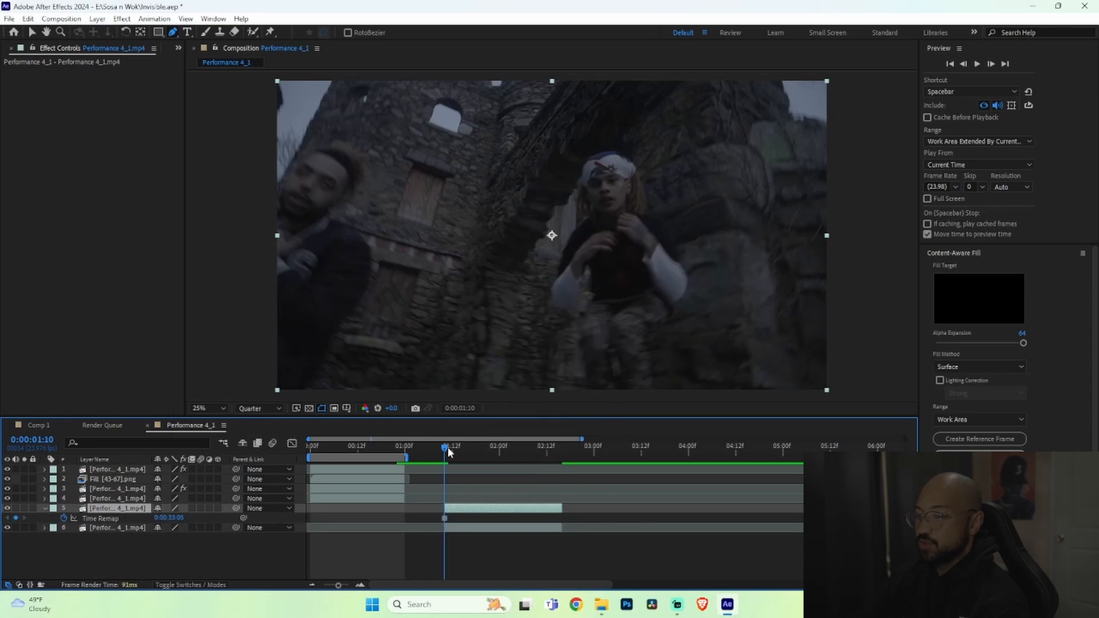
Step: Draw a pen mask around the person on the right of the frozen frame and move that layer to the top
left_click_drag(449, 475, 477, 484)
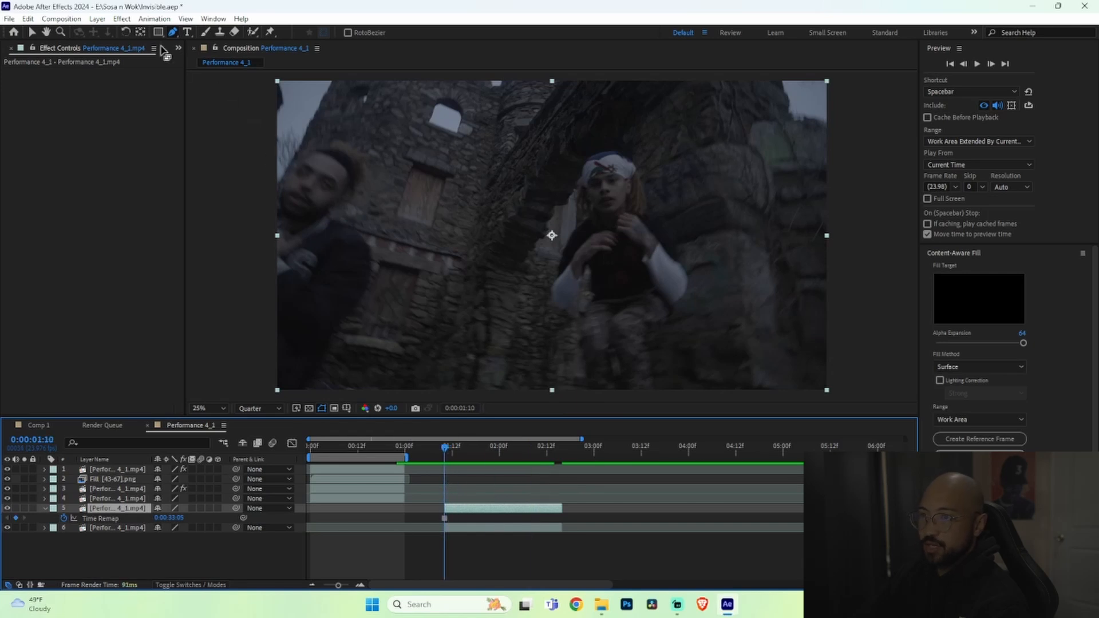
left_click(591, 391)
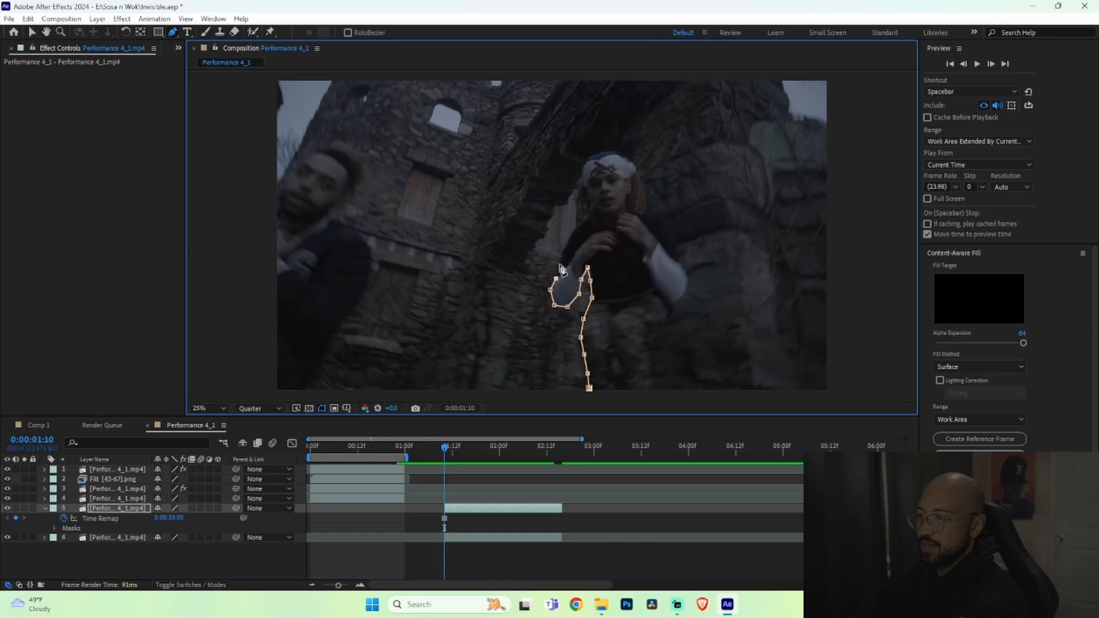
left_click(566, 243)
left_click(576, 227)
left_click(592, 215)
left_click(577, 210)
left_click(578, 188)
left_click(580, 169)
left_click(592, 154)
left_click(616, 151)
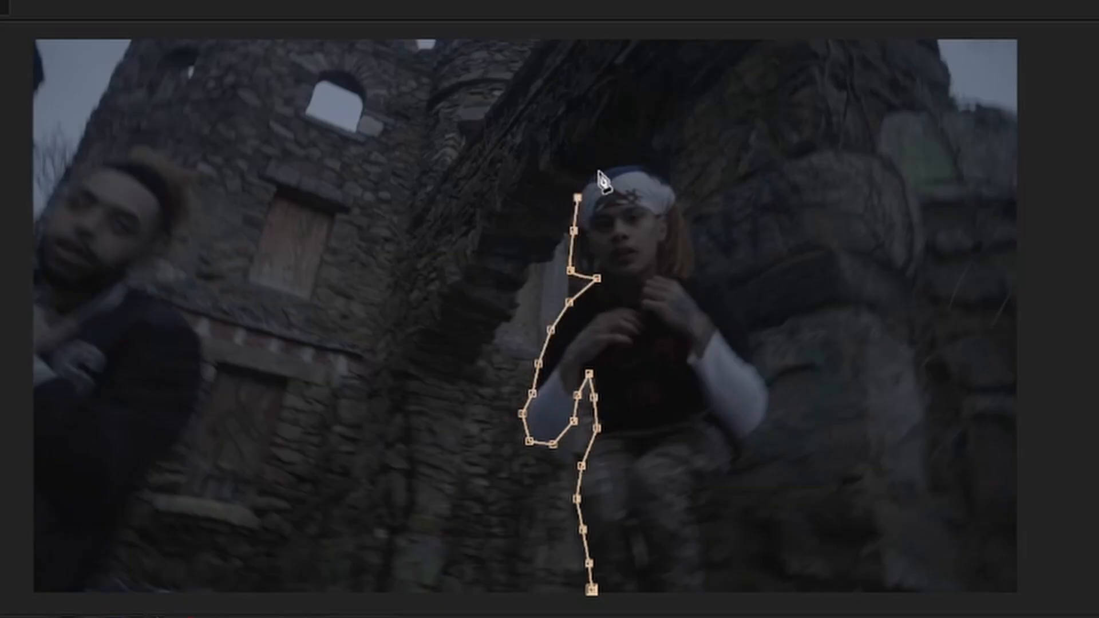
left_click(744, 457)
left_click(731, 478)
left_click(695, 502)
left_click(705, 545)
left_click(710, 590)
left_click(593, 590)
left_click_drag(127, 509, 135, 466)
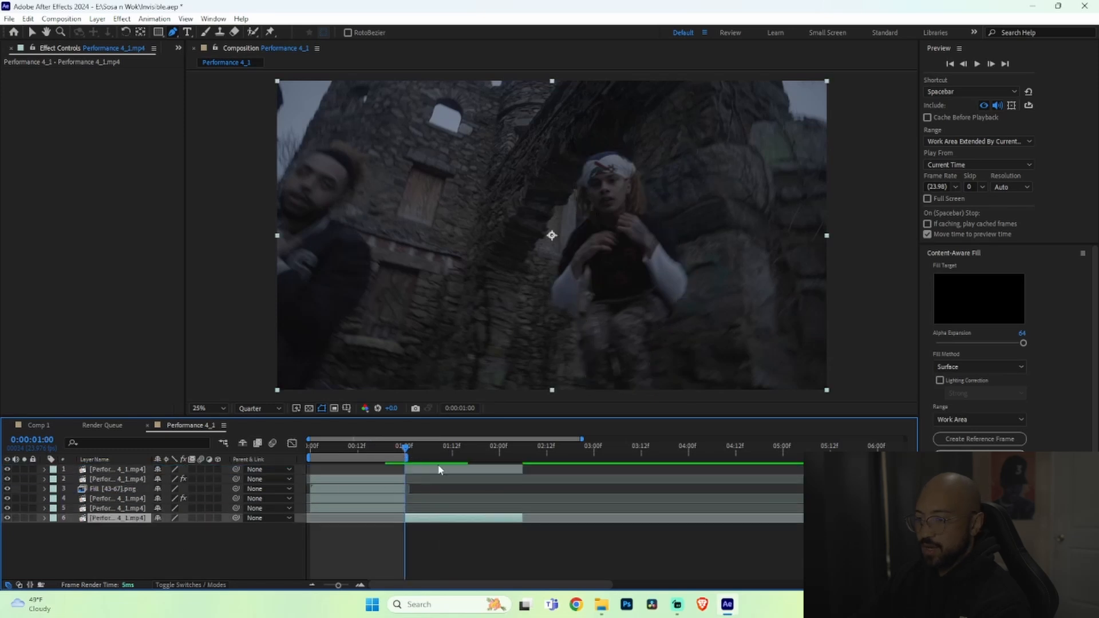
Step: Extend the masked freeze-frame layer to start at 0:00:00:19, split it at 0:00:01:00 and delete the later part
left_click(964, 64)
left_click(964, 64)
left_click(964, 64)
left_click(964, 64)
left_click(964, 64)
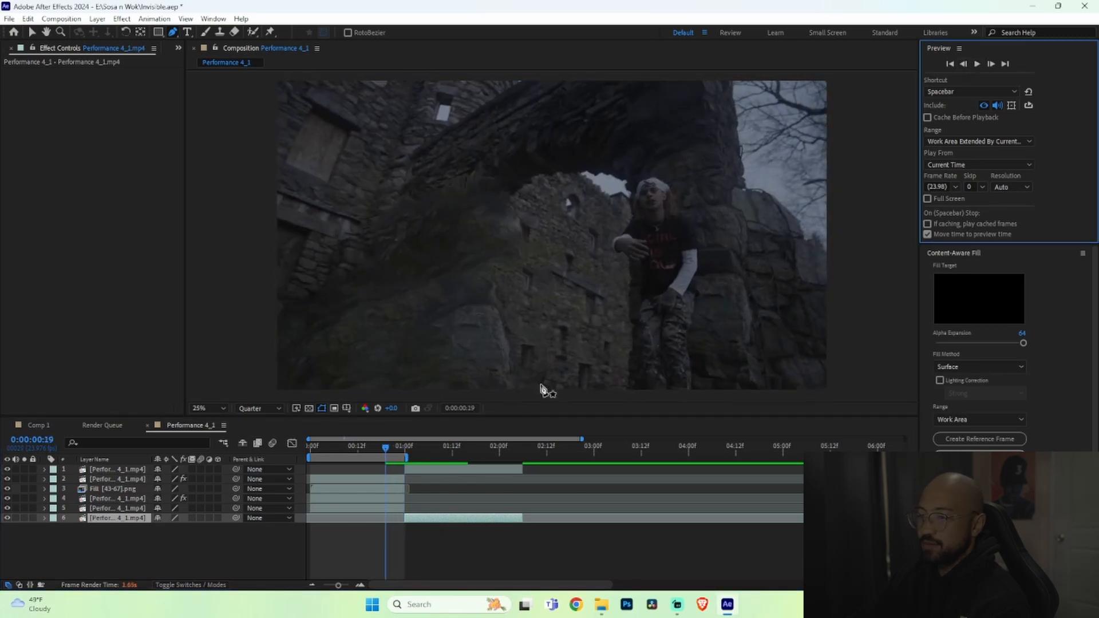
left_click(407, 468)
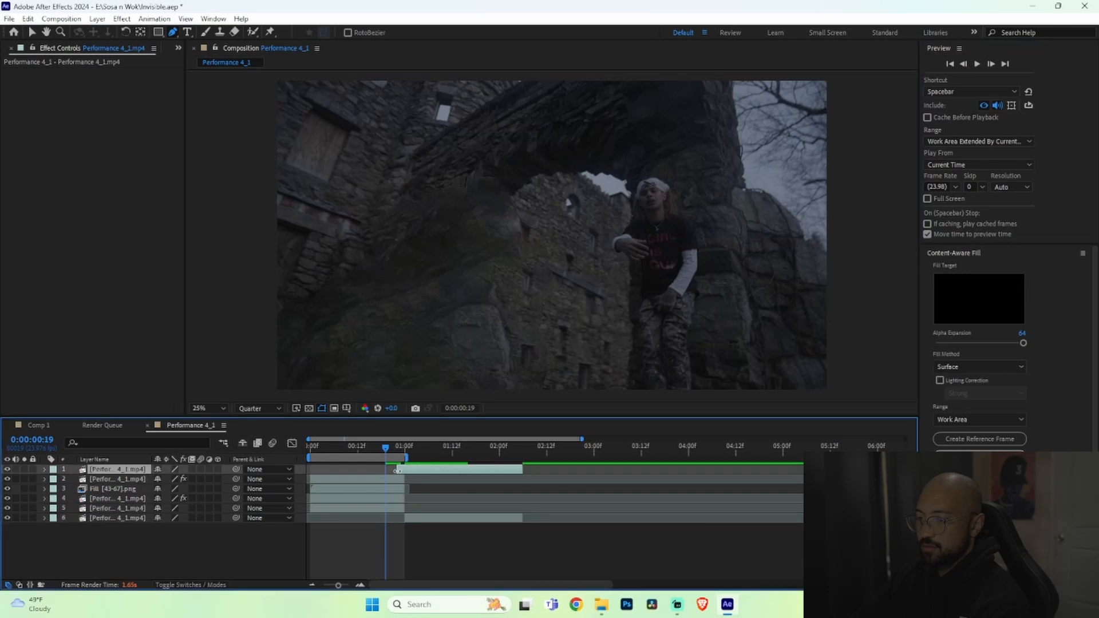
left_click_drag(390, 471, 387, 473)
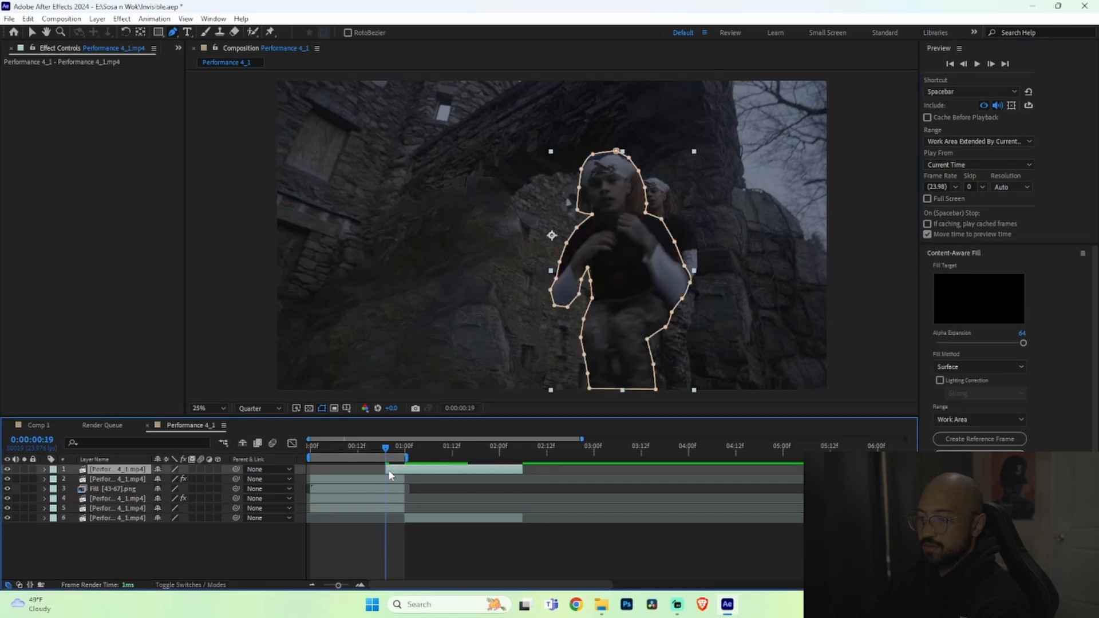
left_click_drag(386, 449, 405, 450)
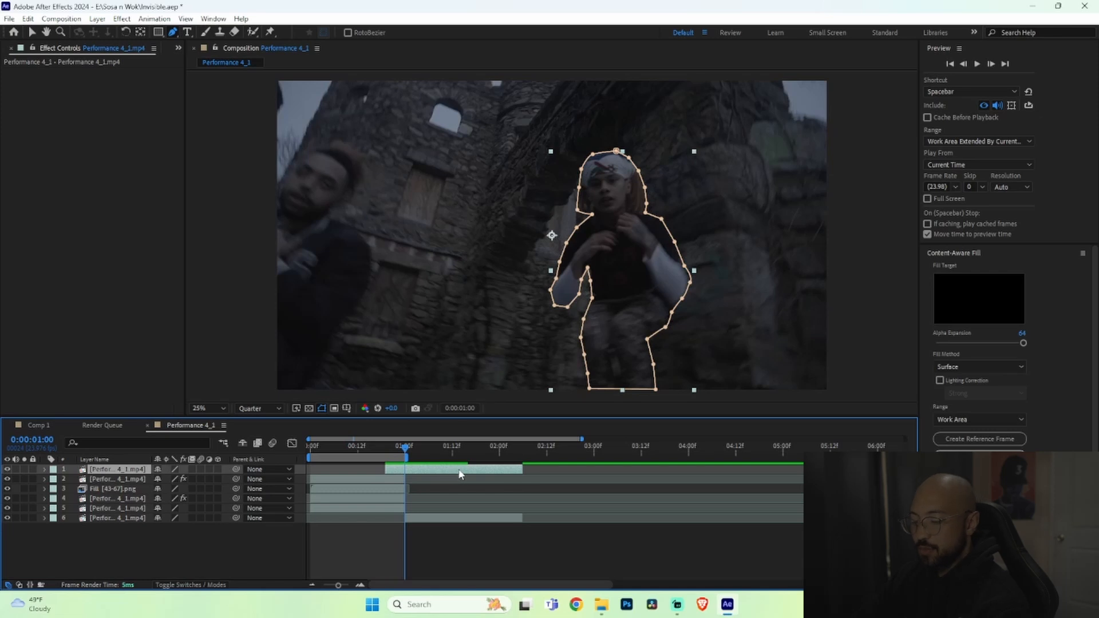
key("ctrl+shift+d")
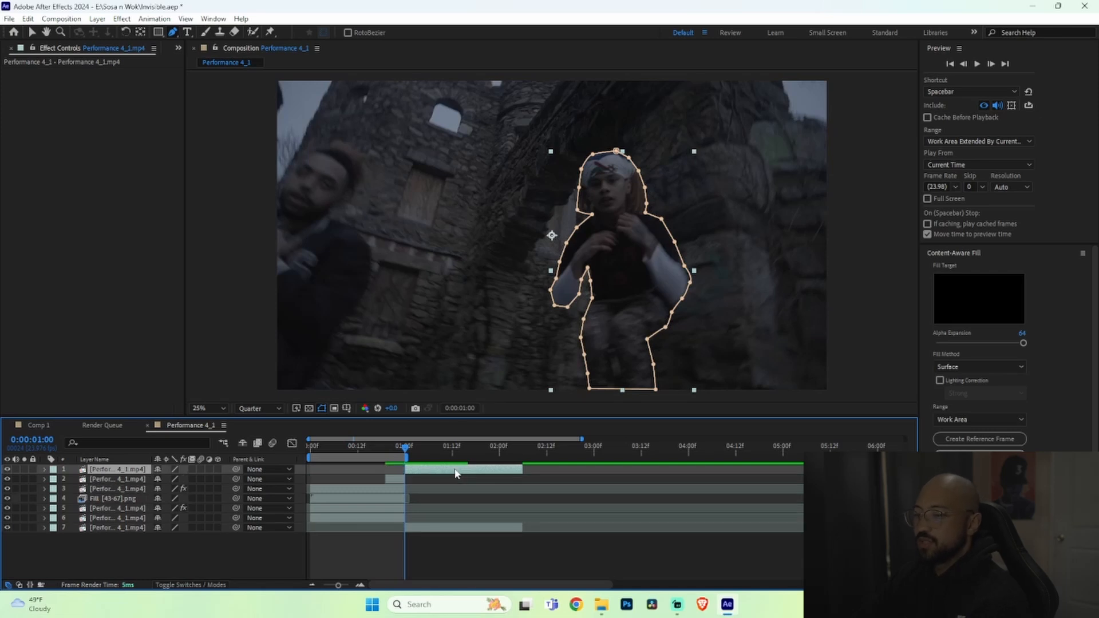
key("Delete")
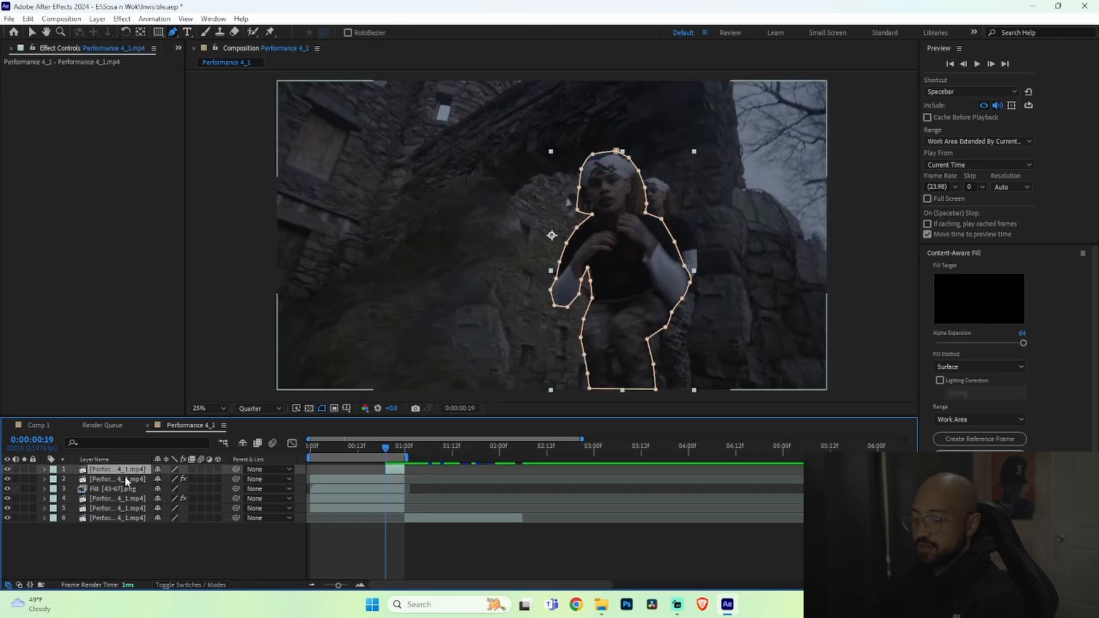
Step: Keyframe the freeze-frame layer's position so it rises from below the frame at 0:00:00:19 into place at 0:00:01:00
key("p")
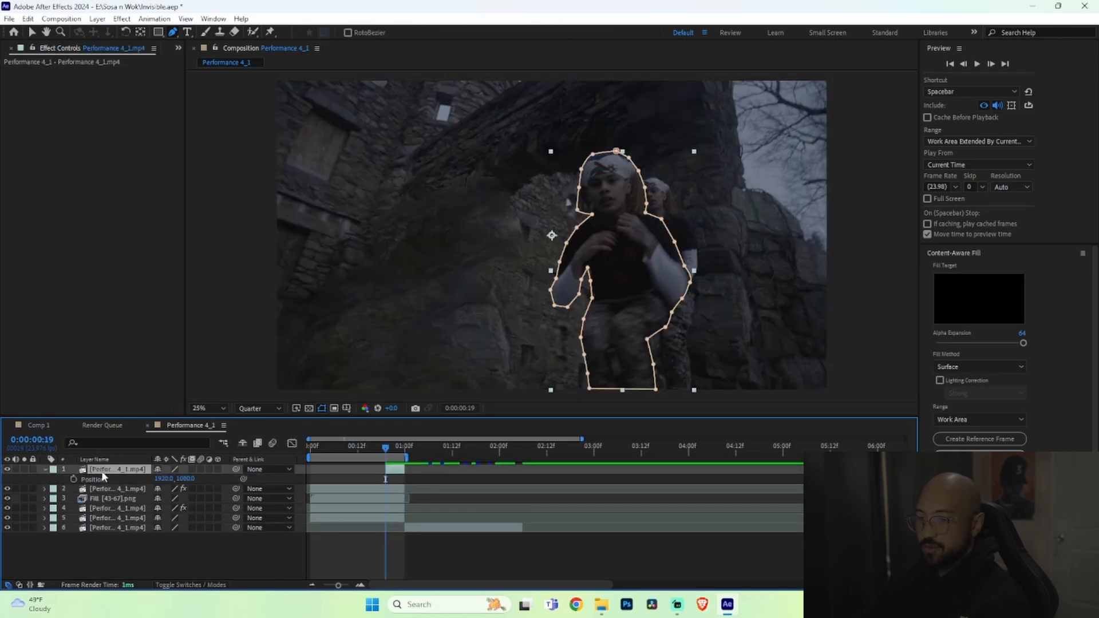
left_click(73, 479)
left_click_drag(164, 479, 658, 527)
key("ctrl+z")
left_click(404, 450)
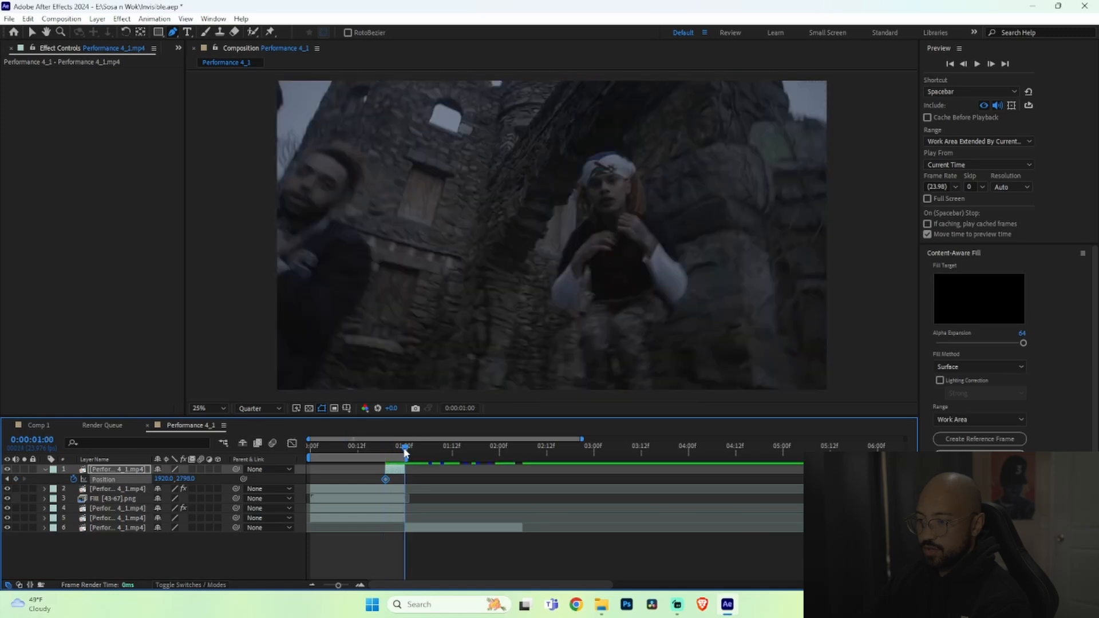
left_click_drag(181, 481, 120, 472)
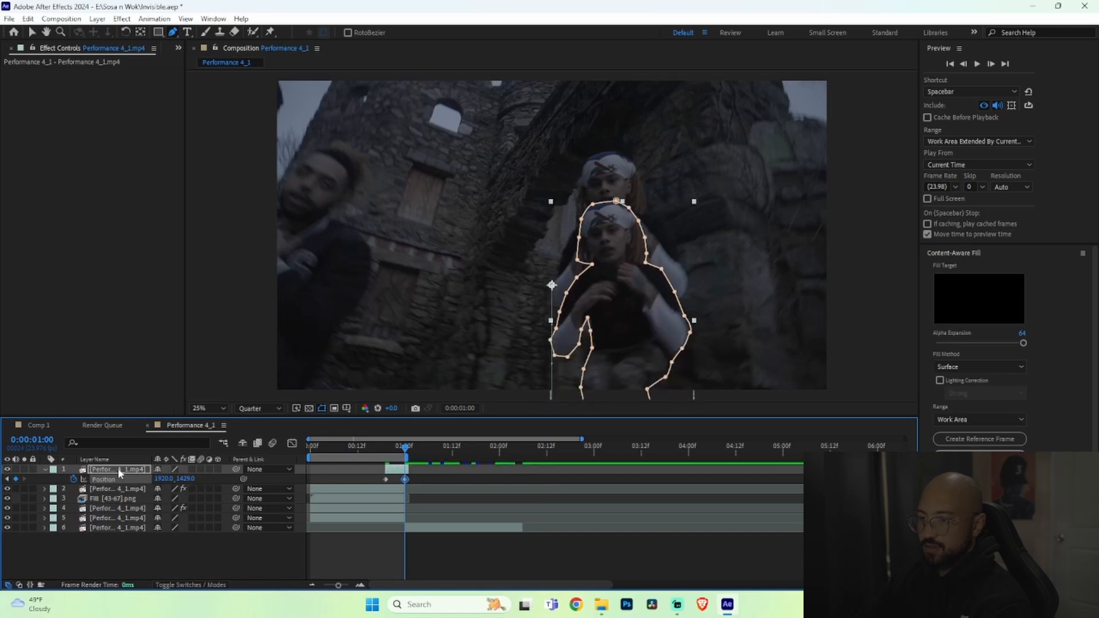
Step: Apply Easy Ease to the position keyframes
key("space")
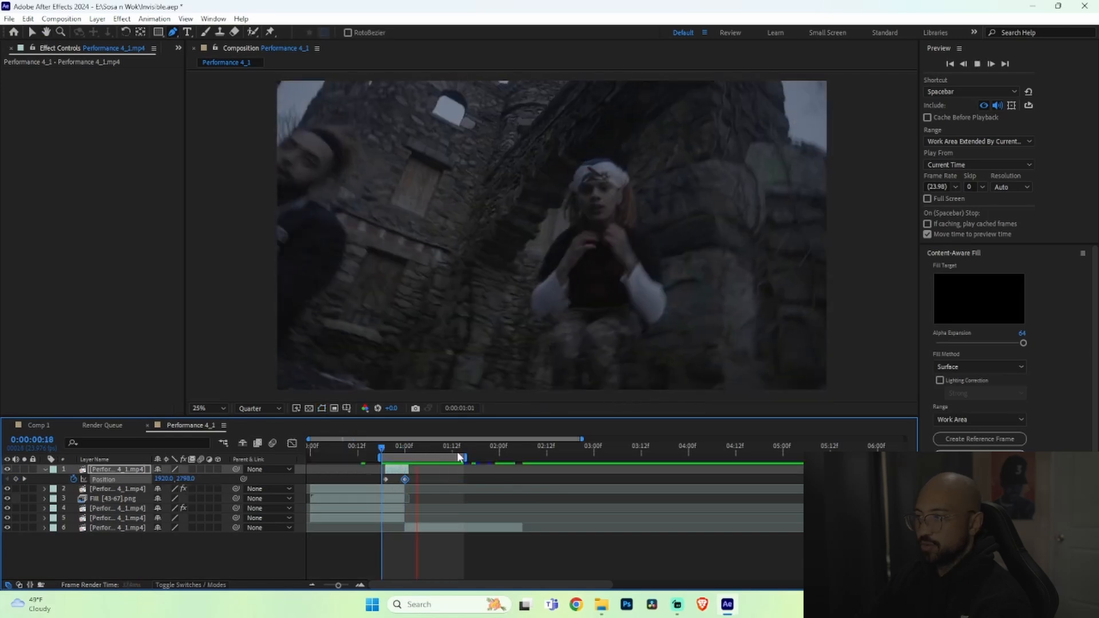
key("space")
left_click_drag(422, 476, 381, 481)
right_click(405, 479)
mouse_move(458, 473)
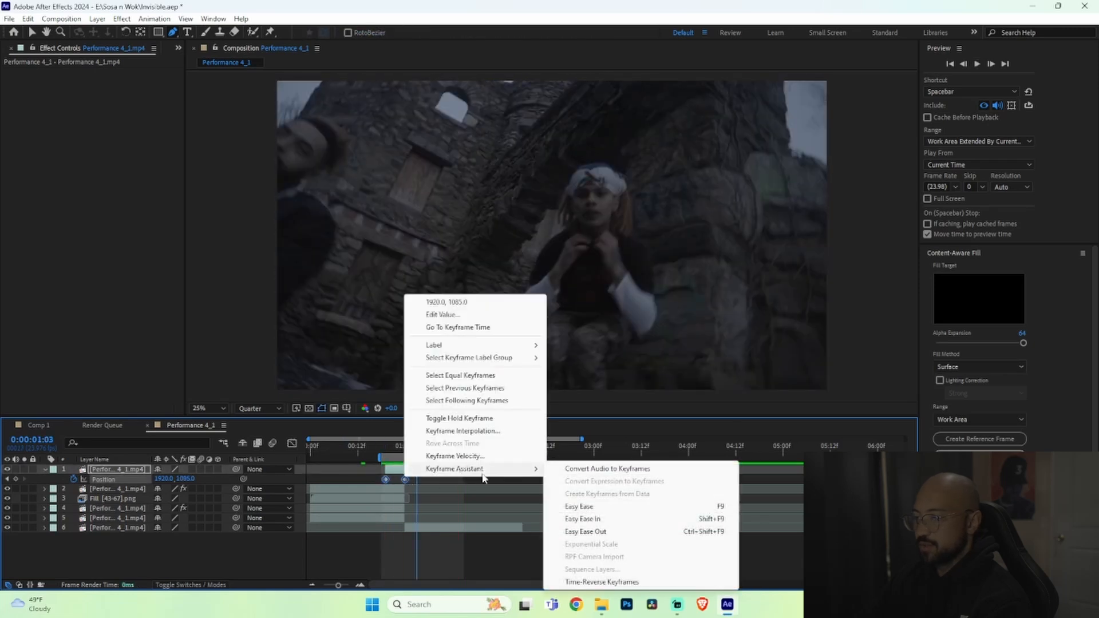
left_click(584, 507)
Step: Preview the rising freeze-frame animation from 0:00:00:19
left_click_drag(421, 448, 386, 449)
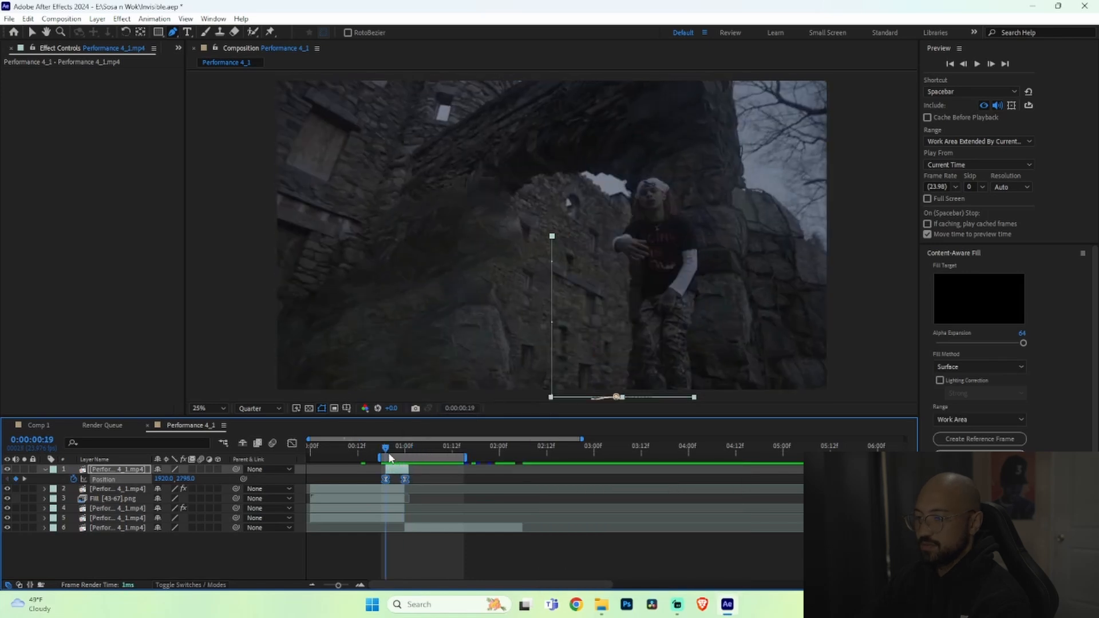
key("space")
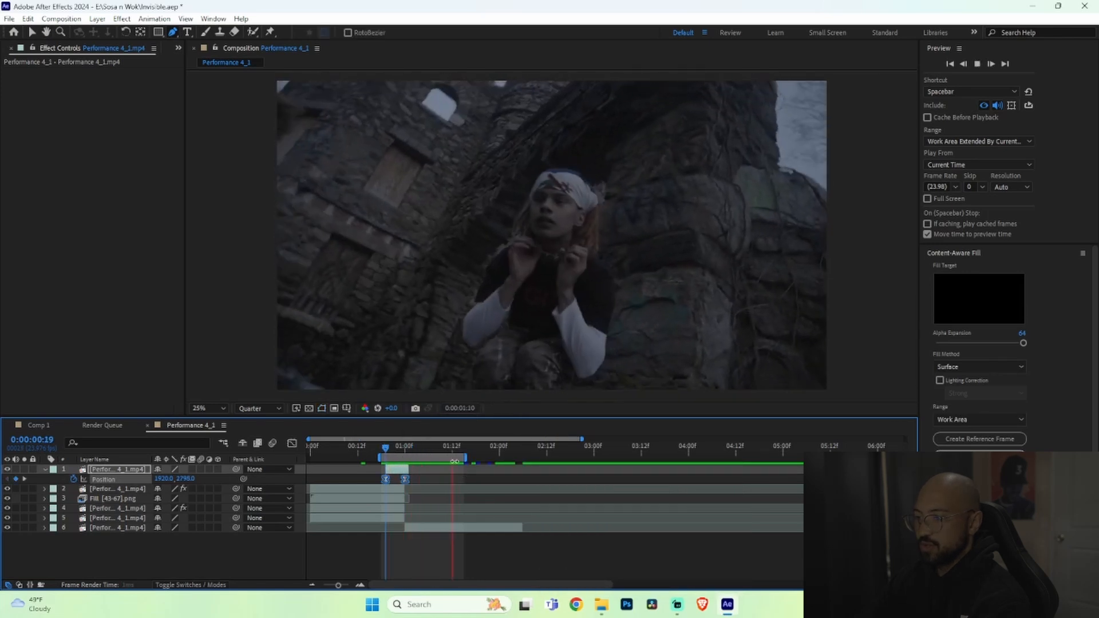
key("space")
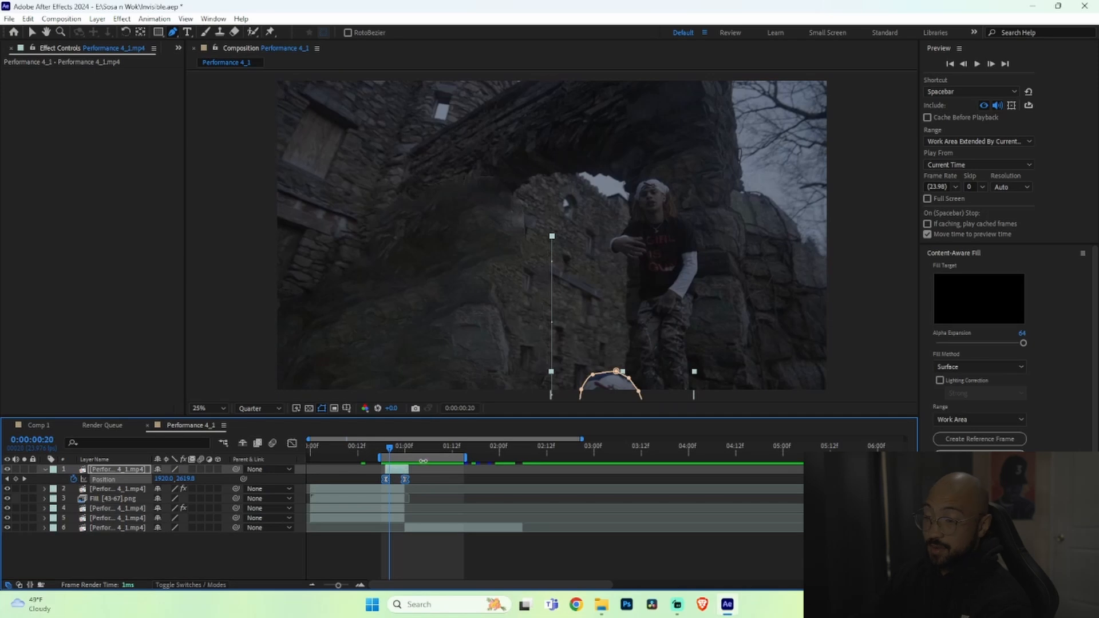
left_click(382, 558)
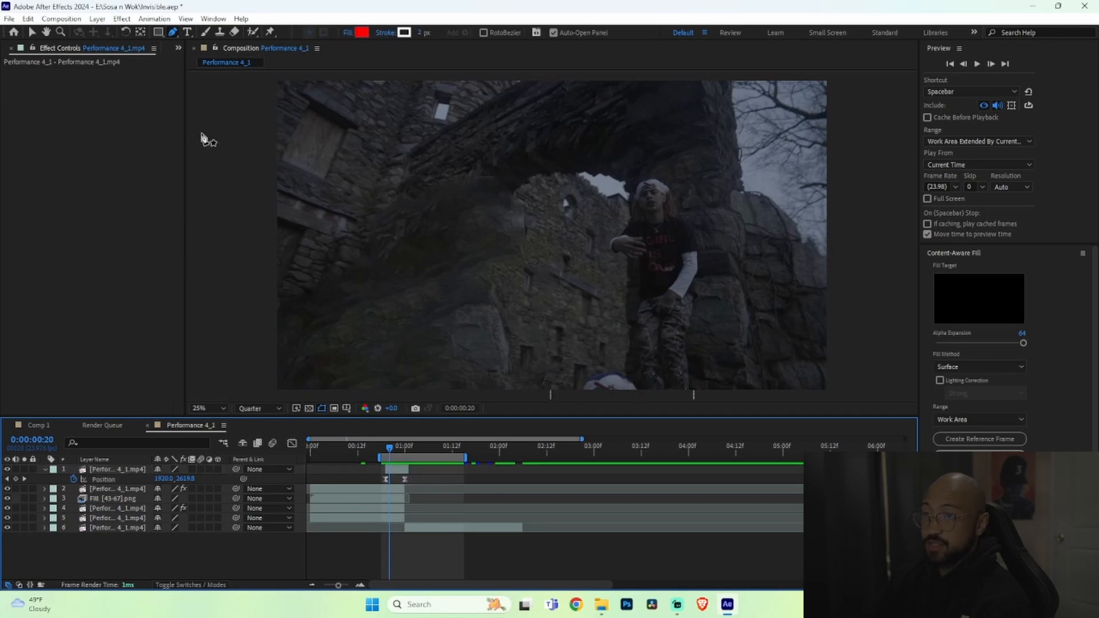
Step: Open the Shake Sauce extension and apply the Hard Hit With Flash keyframed shake at 0:00:01:00
left_click(221, 19)
mouse_move(245, 83)
left_click(441, 105)
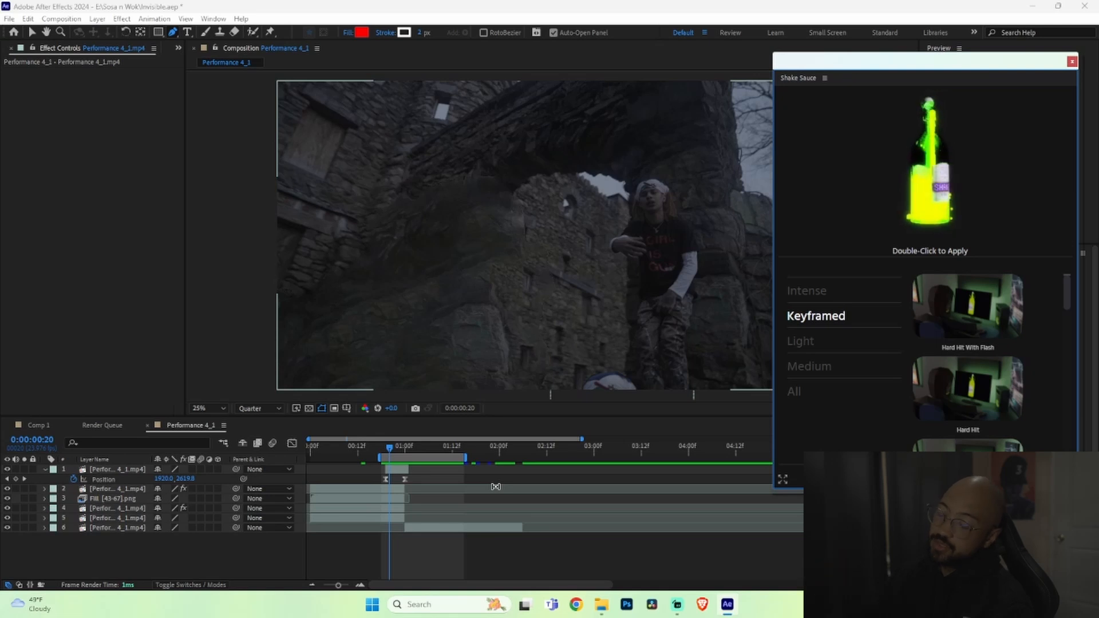
key("k")
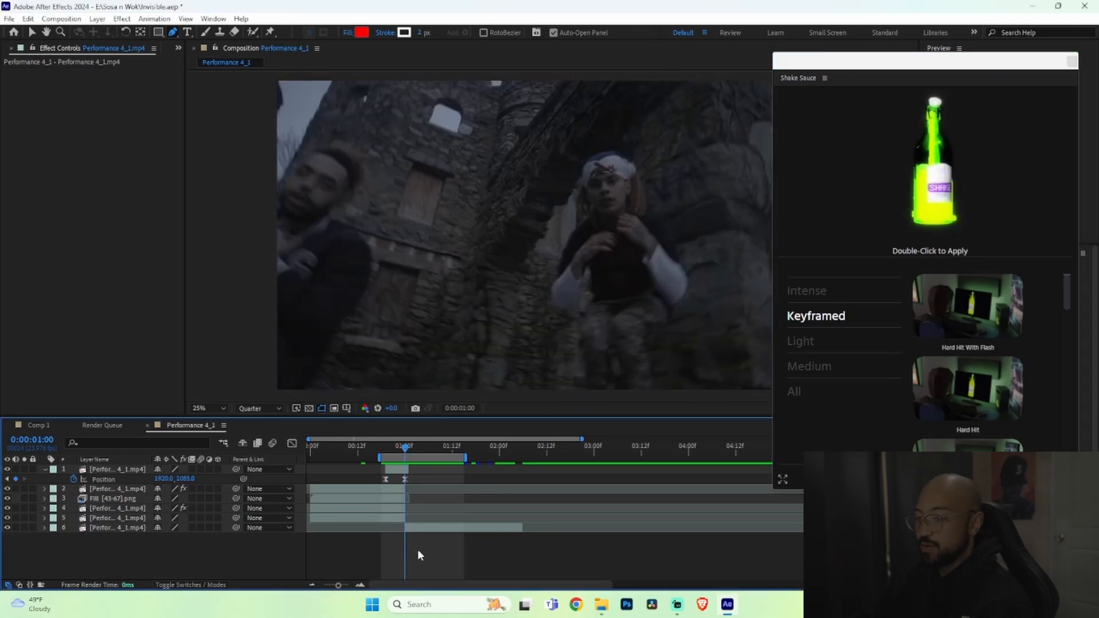
double_click(968, 306)
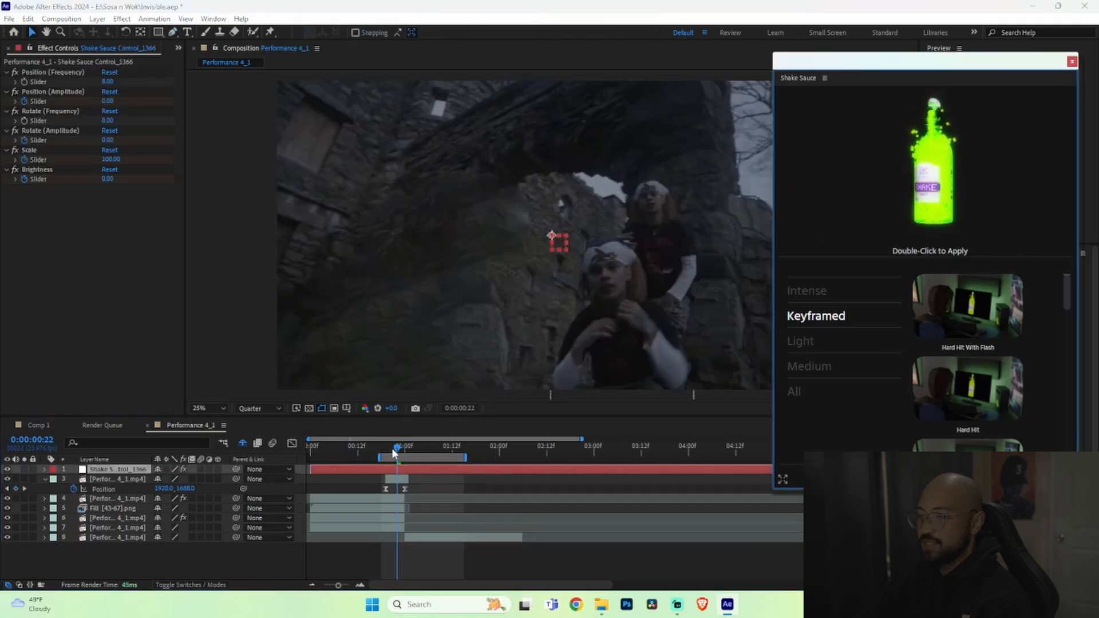
left_click_drag(394, 454, 389, 456)
key("space")
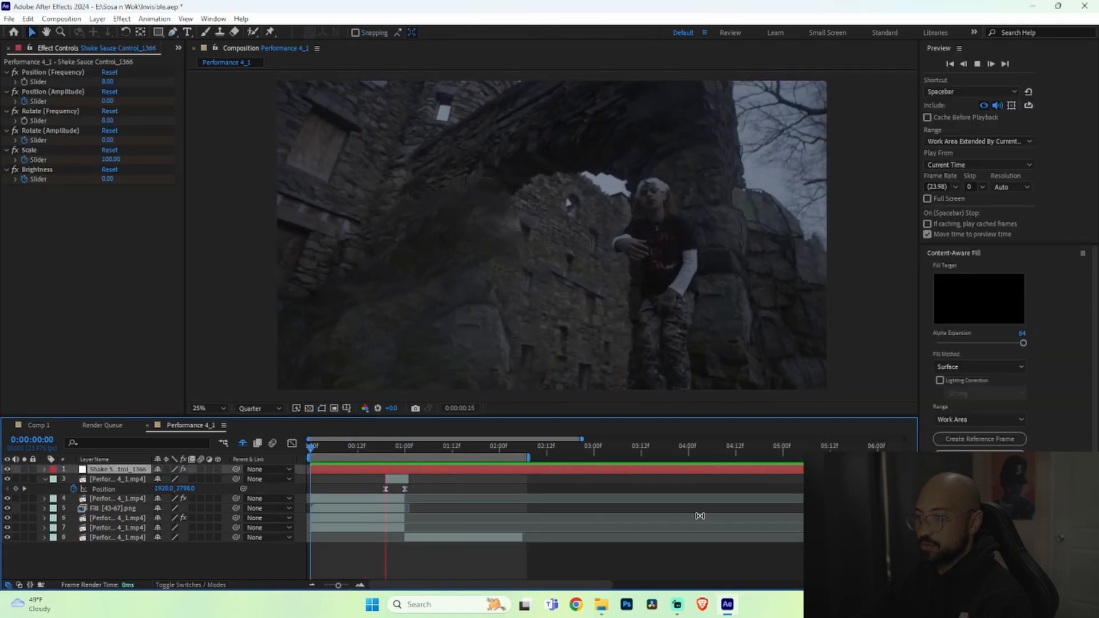